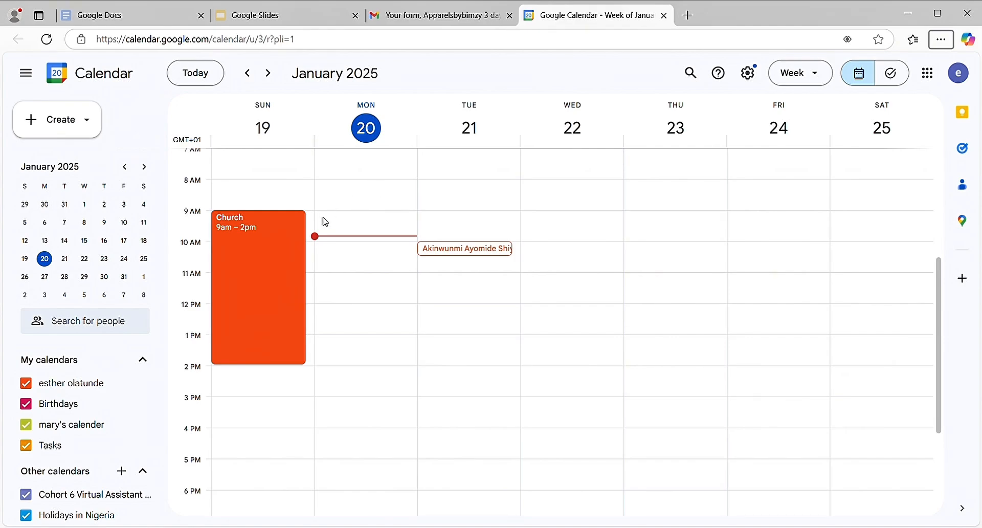
Step: Start a detailed event for Monday, January 20, 2025, 9:00am to 10:00am, titled "Virtual meeting"
click(325, 222)
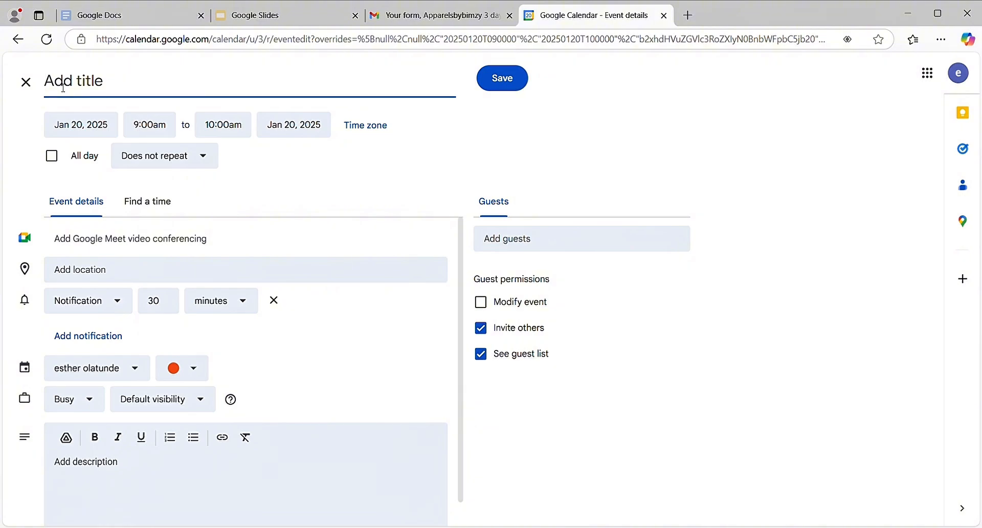
text(Virtual meeting)
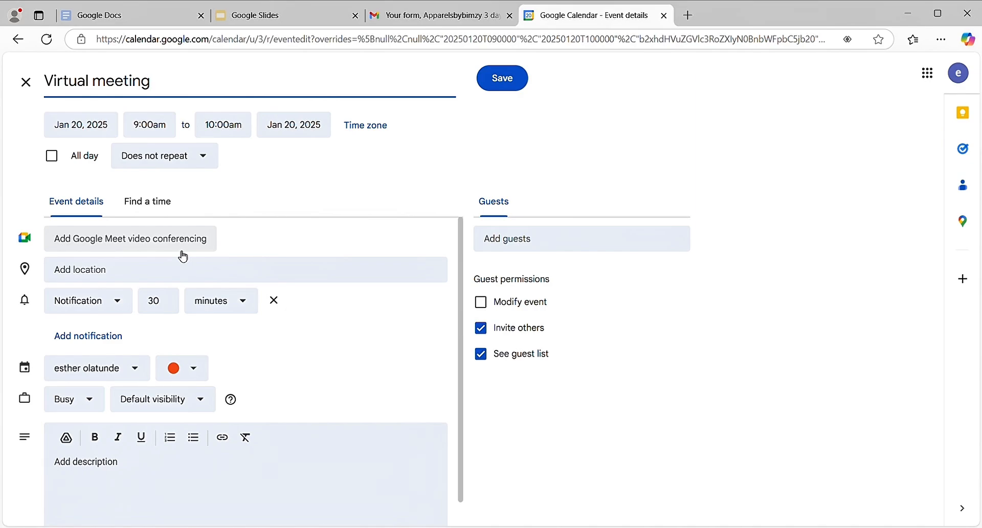
click(174, 281)
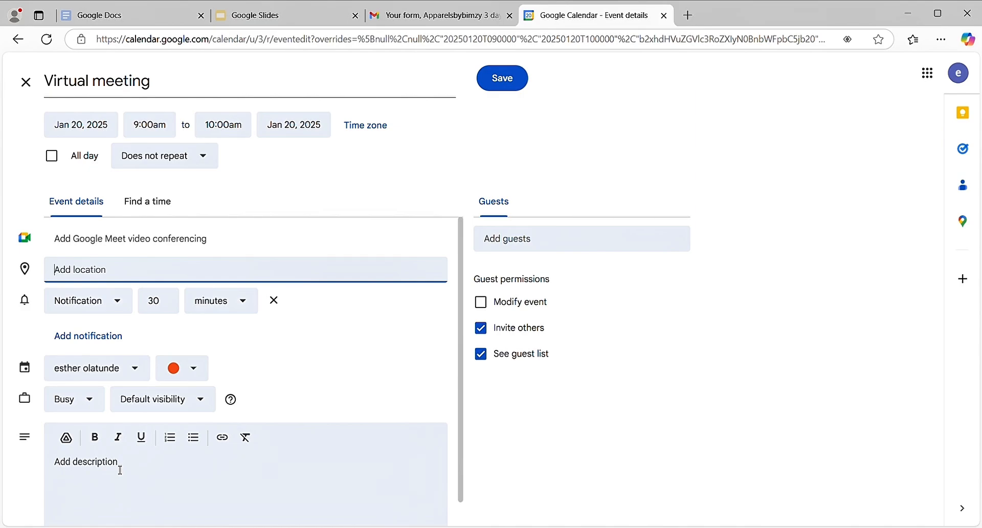
Step: Add the description "A meeting with prospective investors." with its spelling corrected, and save the event
click(82, 463)
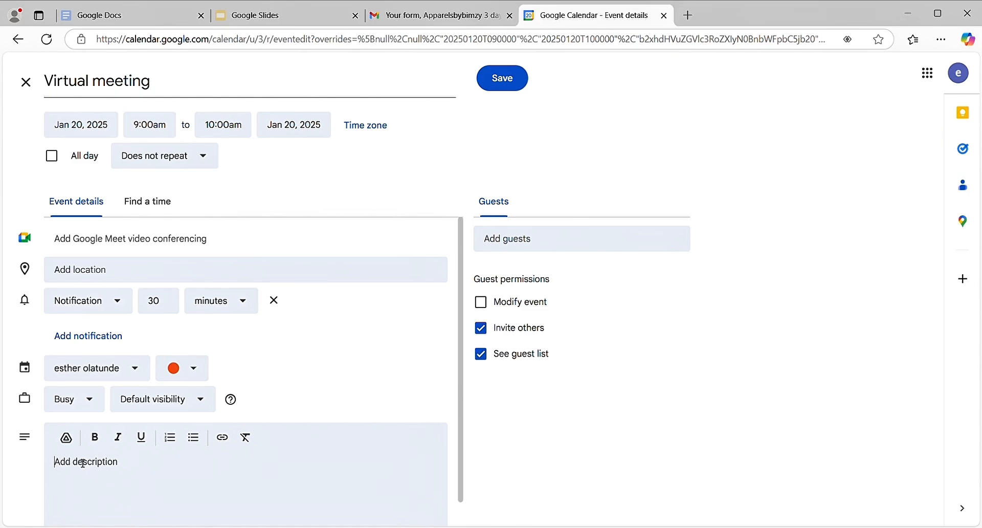
text(A meeting withprospect)
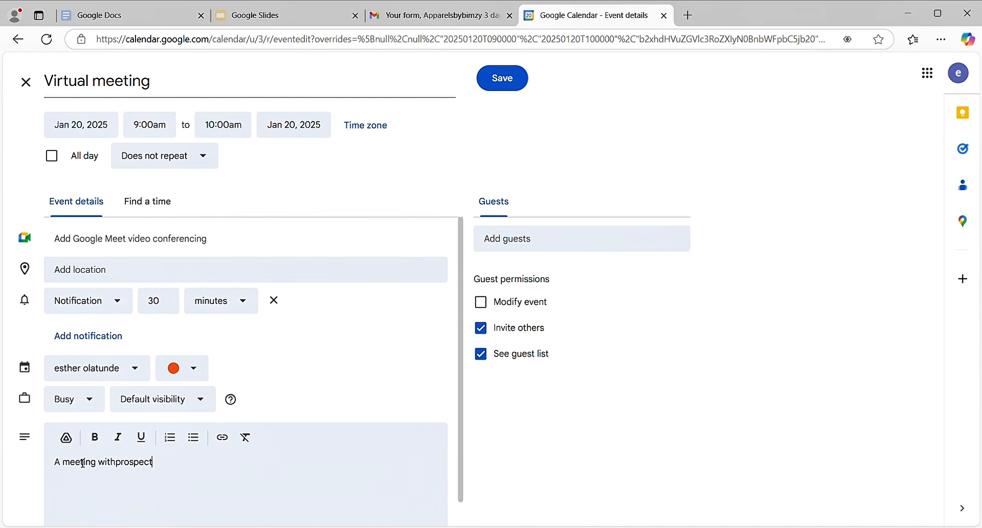
text(ive investors.)
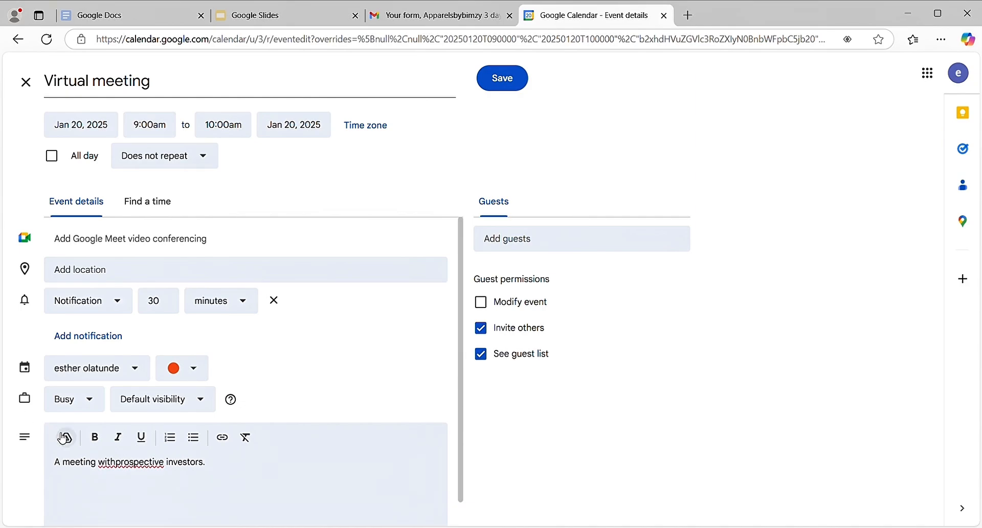
double_click(115, 462)
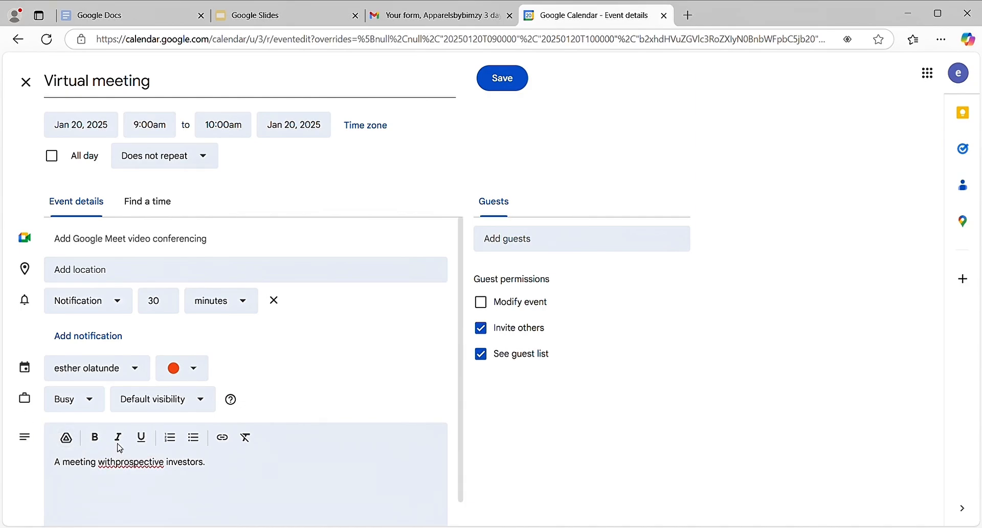
click(132, 428)
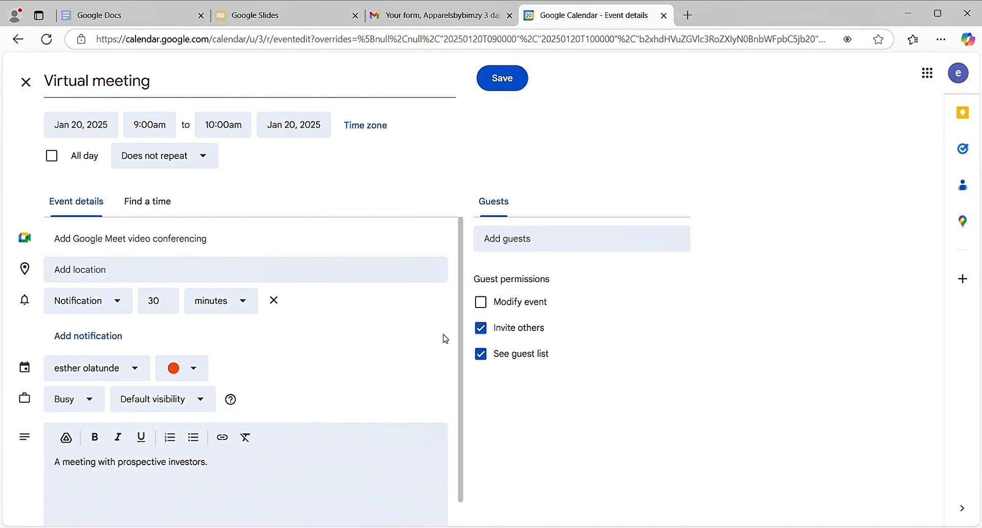
click(519, 90)
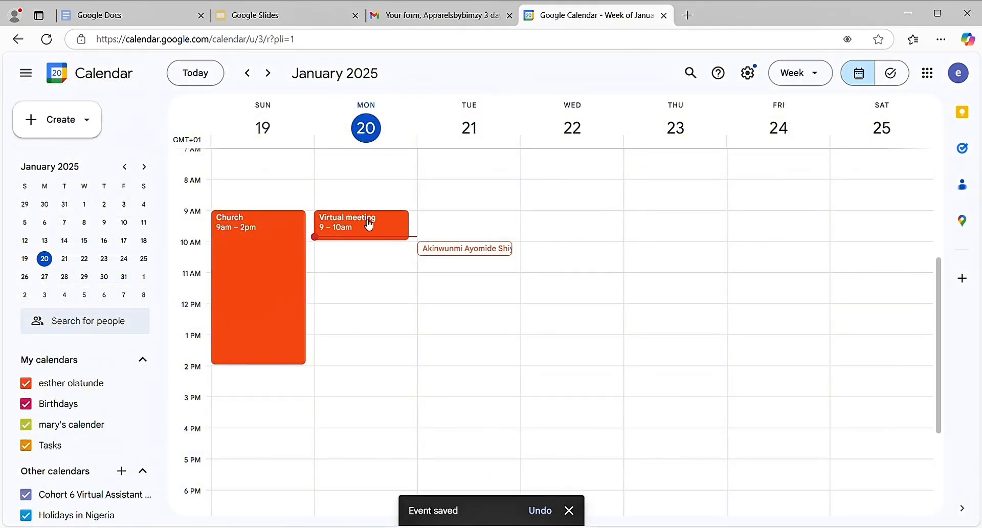
Step: Change the colour of the saved "Virtual meeting" event to yellow and save the change
click(368, 225)
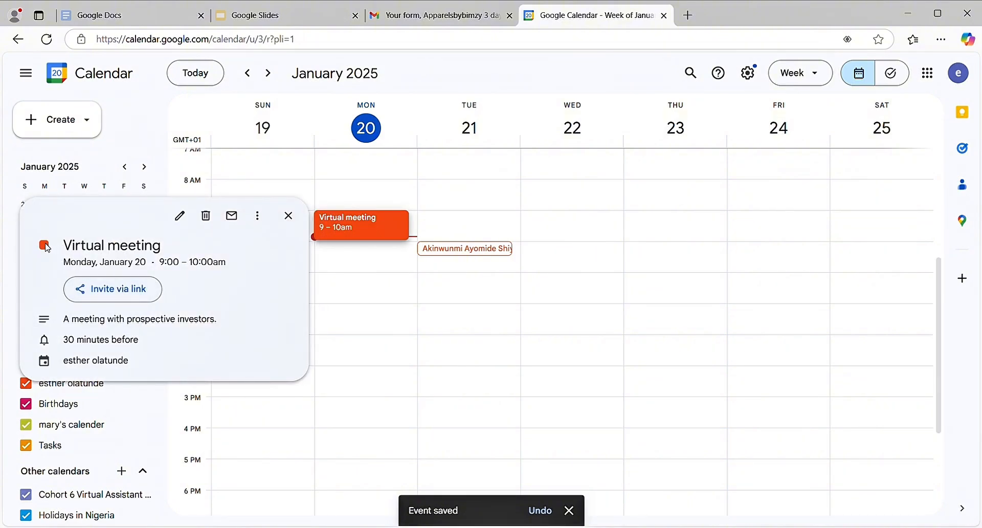
click(180, 215)
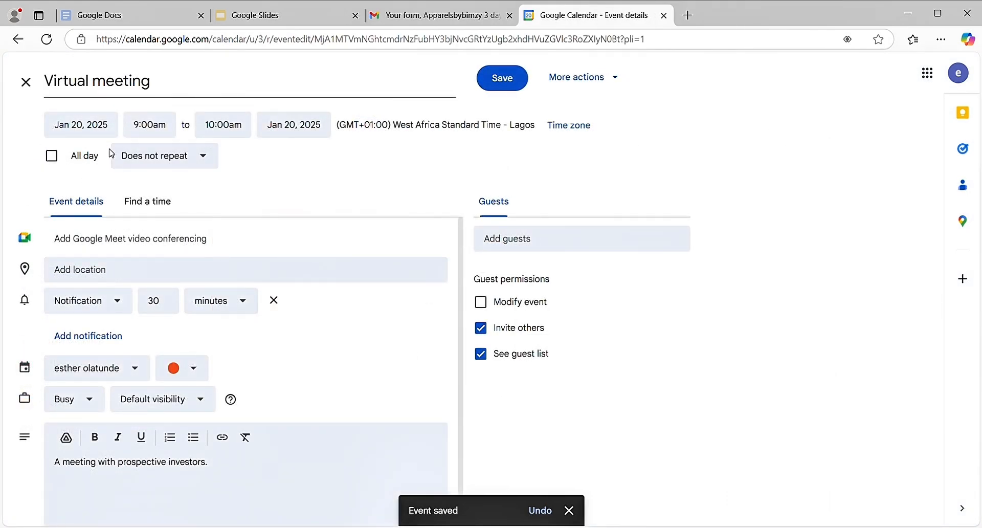
click(190, 370)
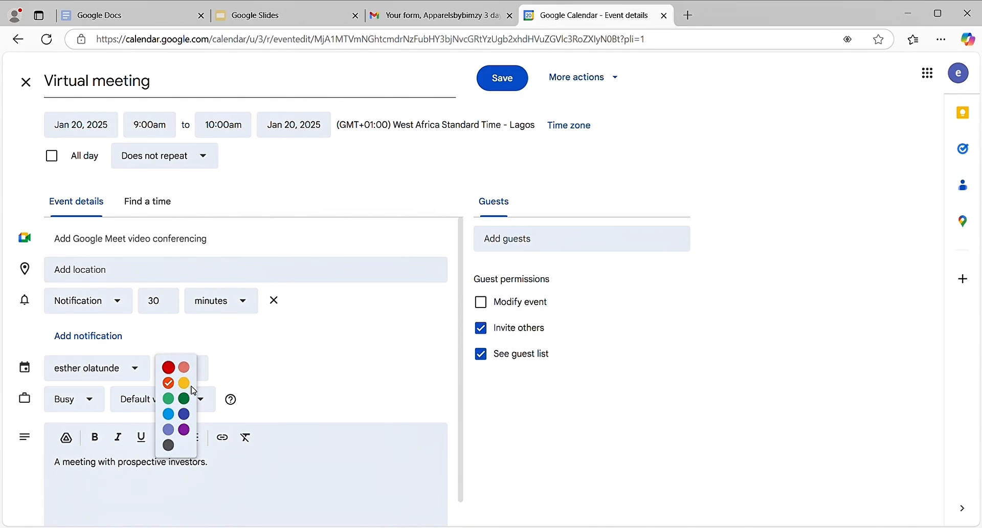
click(187, 383)
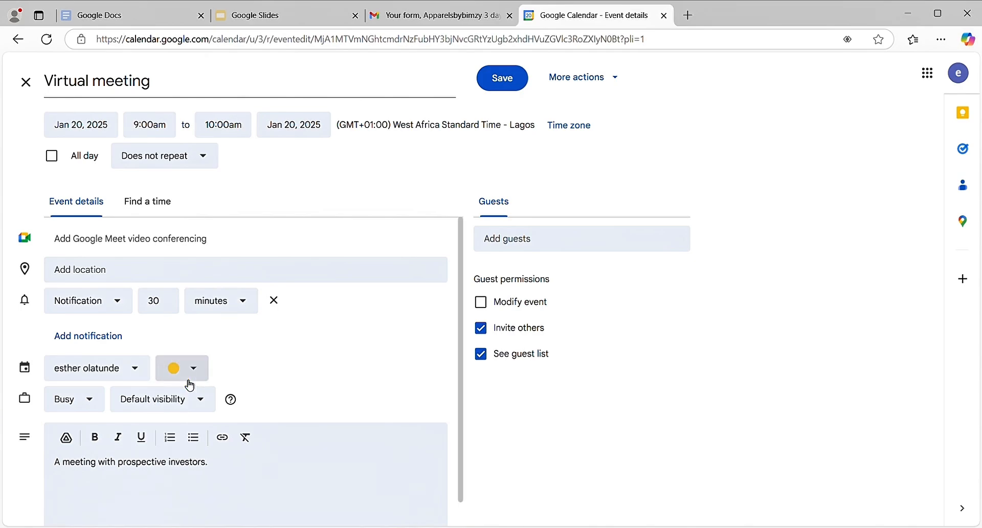
click(516, 80)
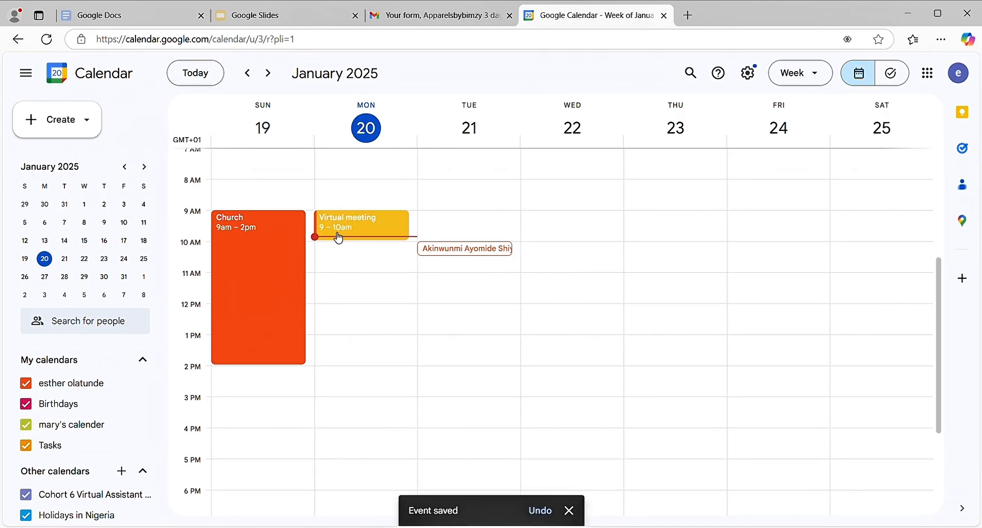
Step: Start a new calendar entry on Monday, January 20 at 10:00am and title it "Sleep"
click(334, 254)
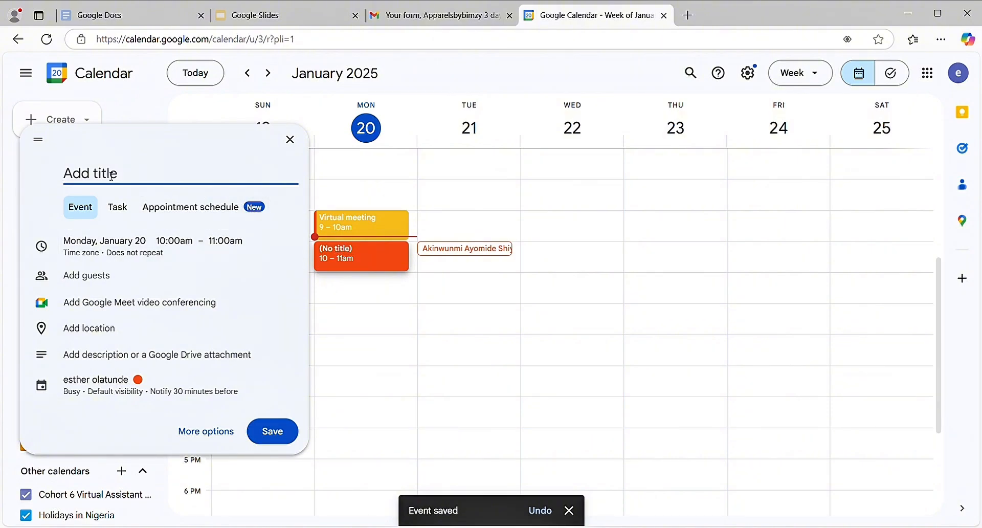
text(SLEE)
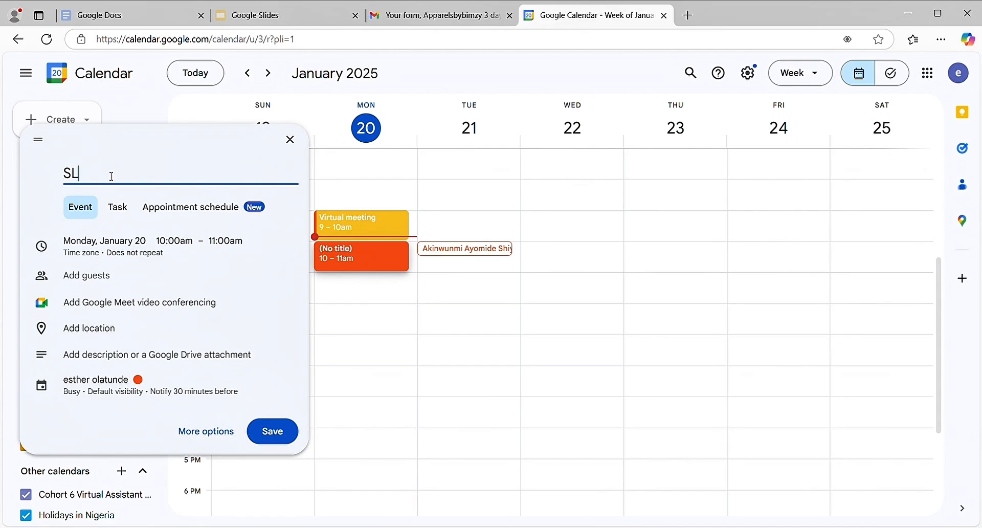
key(BackSpace)
key(BackSpace)
key(BackSpace)
text(l)
text(eel)
key(BackSpace)
text(p)
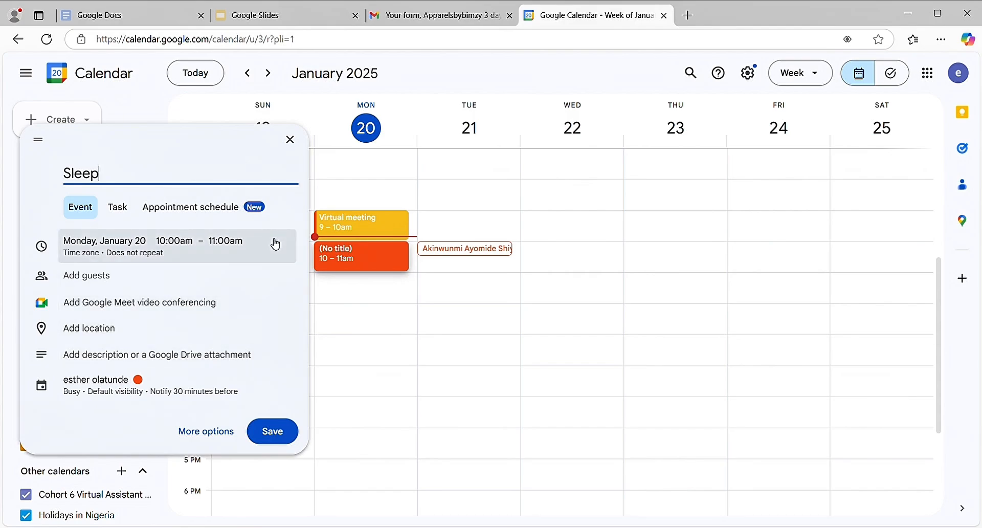
Step: Make the "Sleep" entry a task with the description "sleep to rest my head" and save it
click(134, 210)
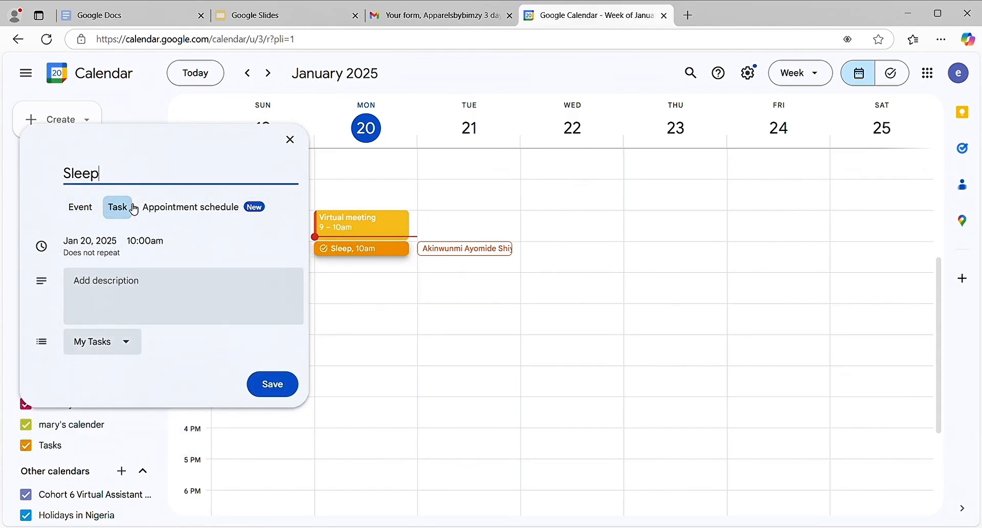
click(99, 216)
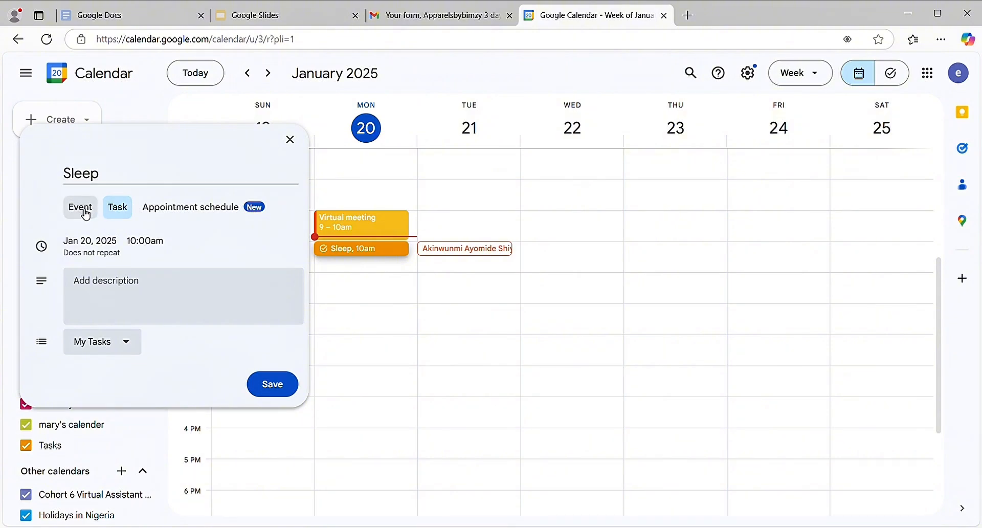
click(134, 215)
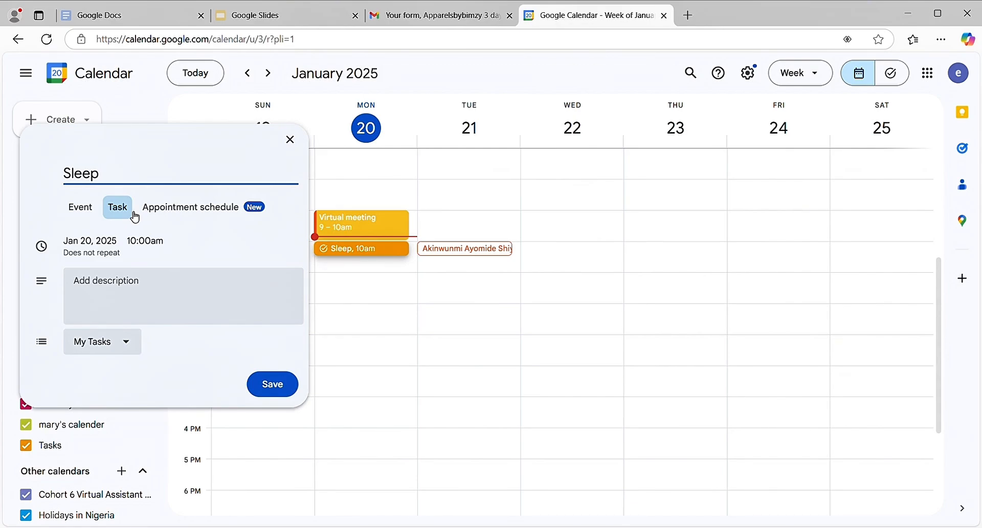
click(125, 297)
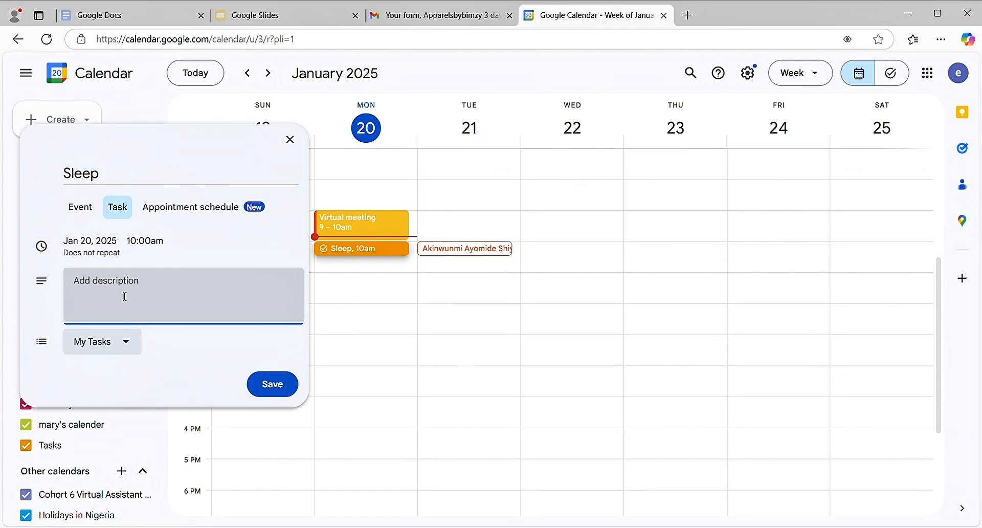
text(sleep to rest my head)
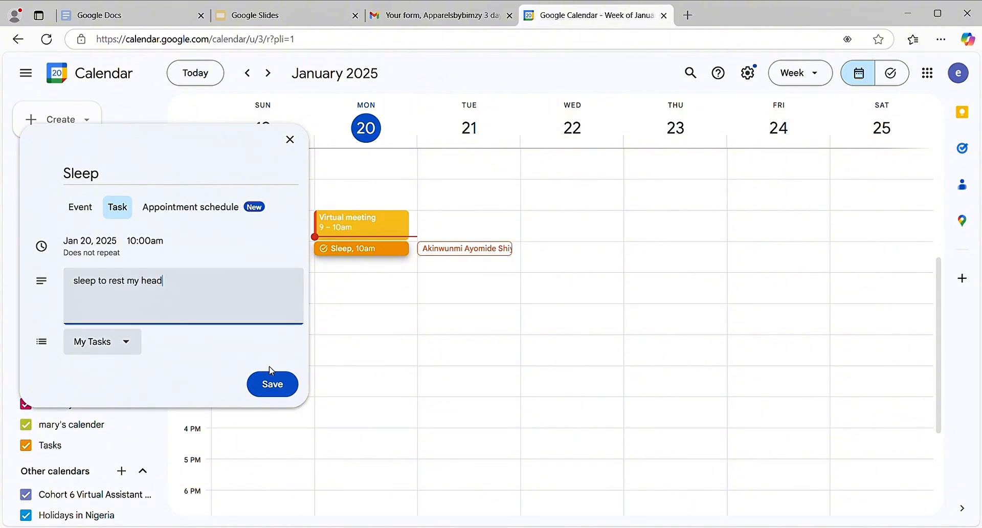
click(273, 382)
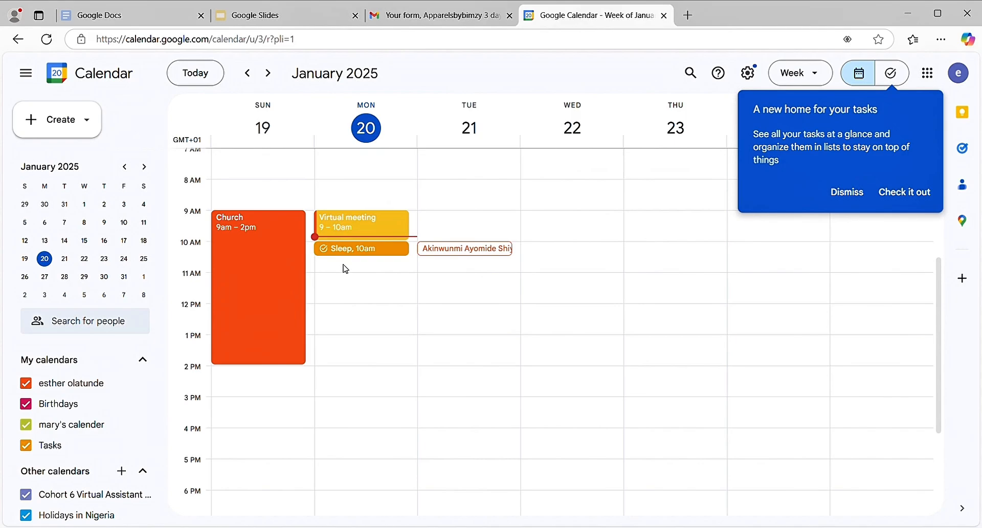
Step: Start a detailed event for Monday, January 20, 2025, 11:30am to 12:30pm, titled "A strategy session"
click(336, 287)
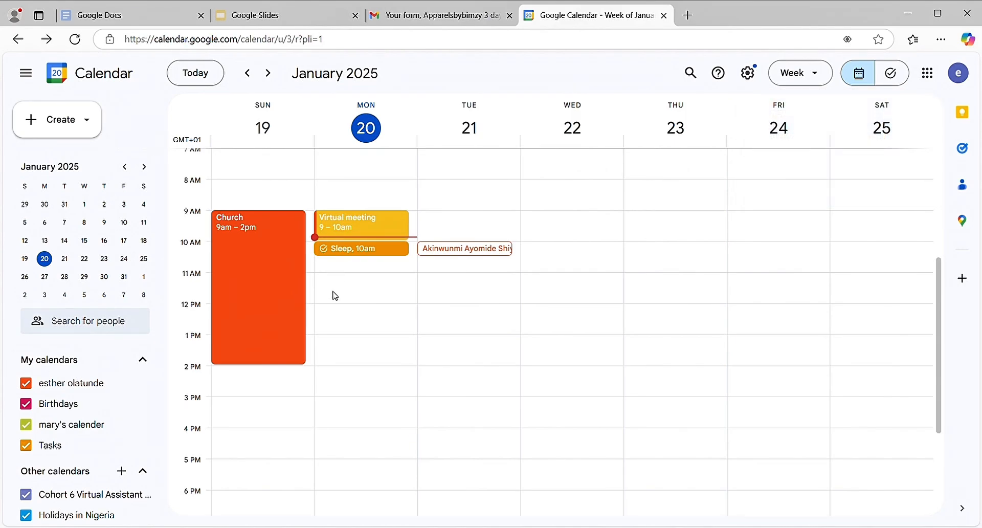
click(335, 296)
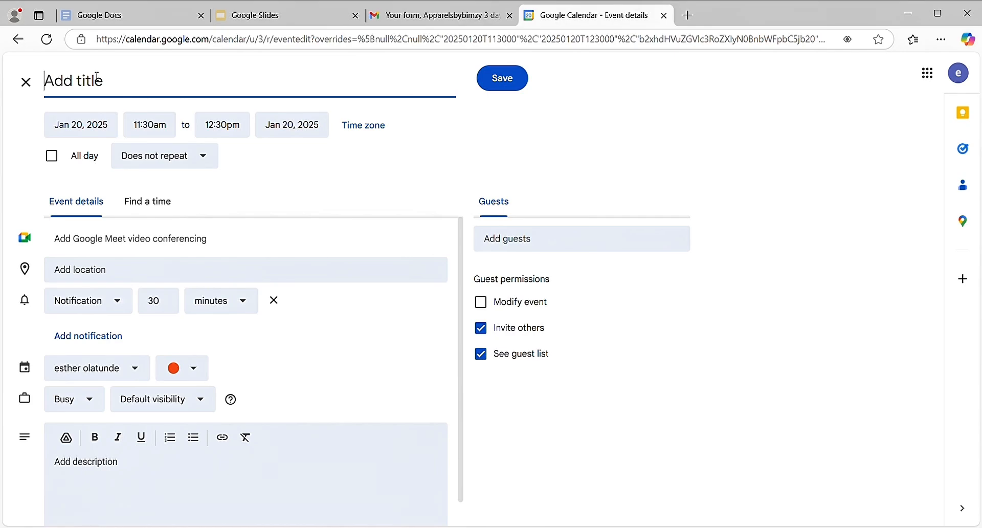
text(a)
key(BackSpace)
text(A strate)
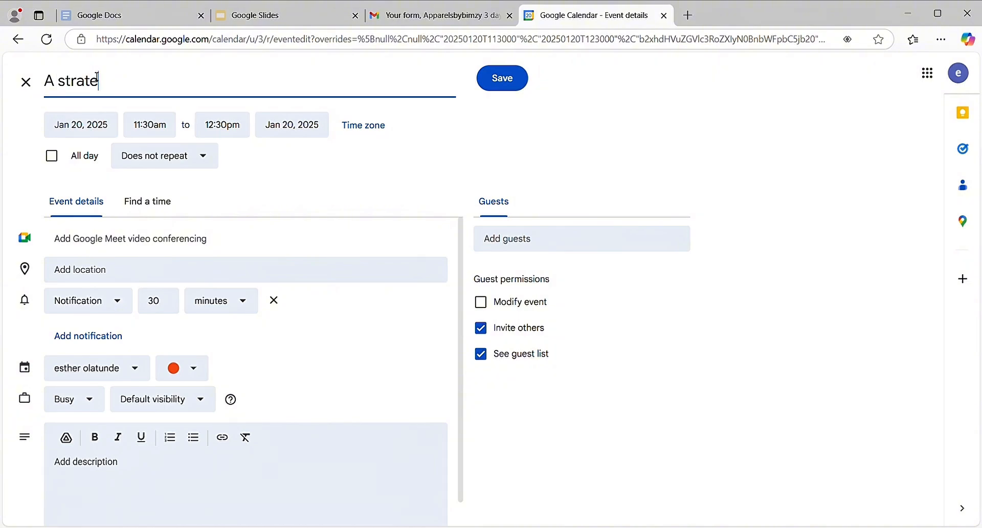
text(gy session)
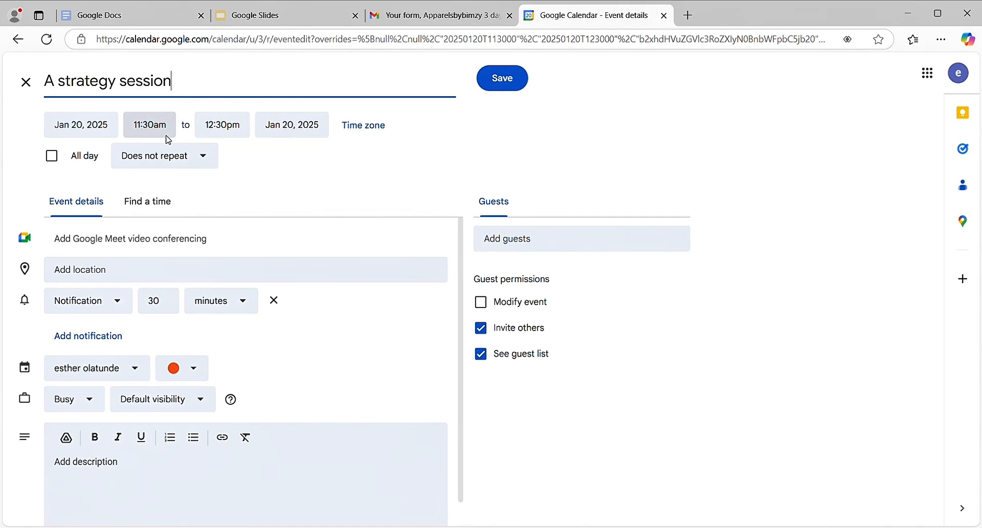
Step: Set the strategy session's time zone to (GMT+01:00) West Africa Standard Time - Lagos
click(244, 132)
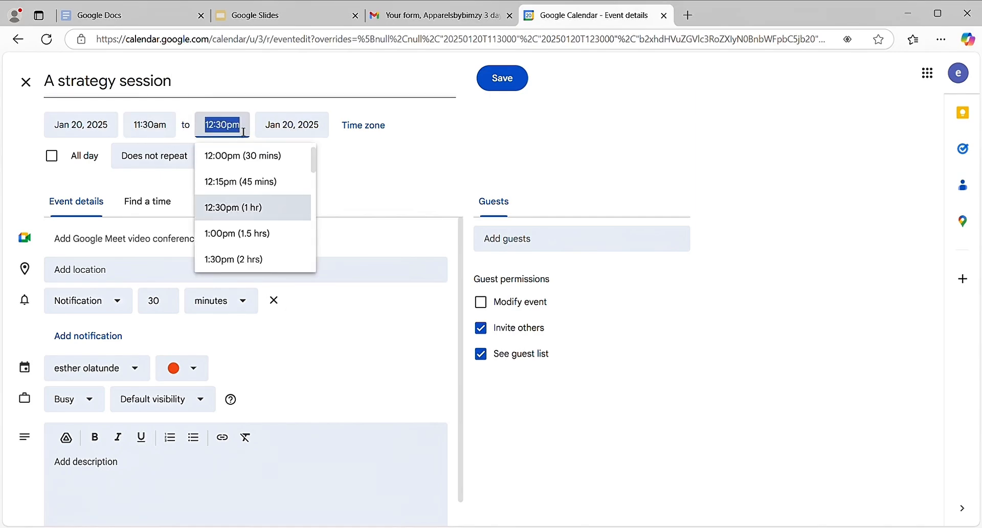
click(153, 124)
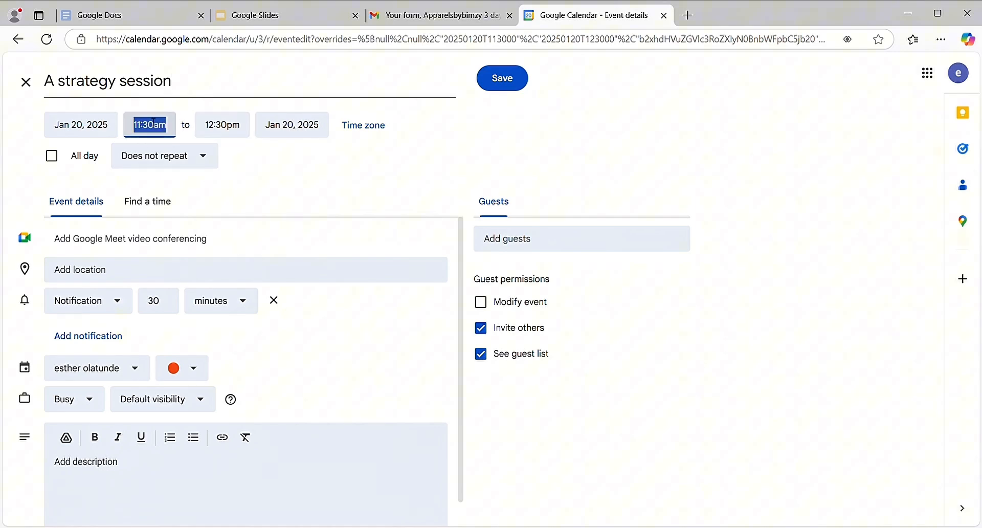
click(303, 165)
click(351, 125)
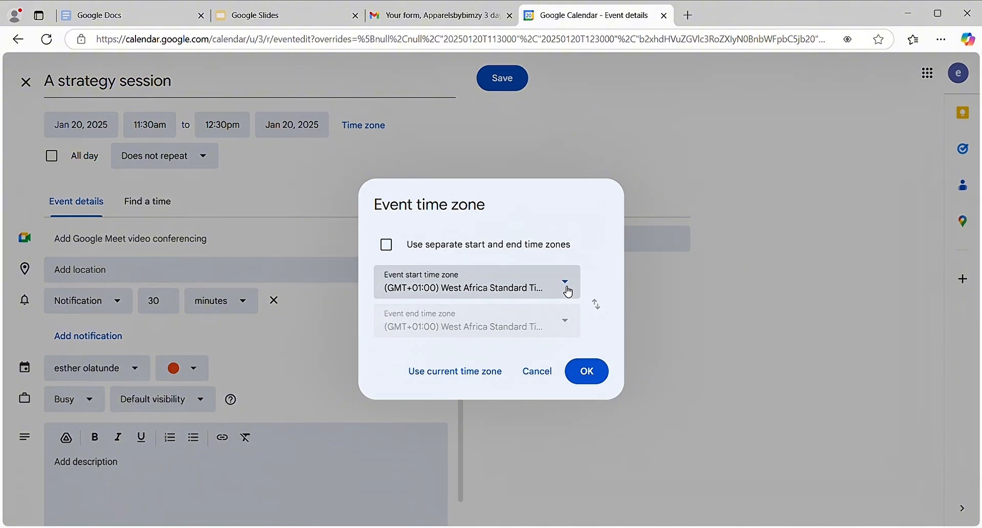
click(551, 289)
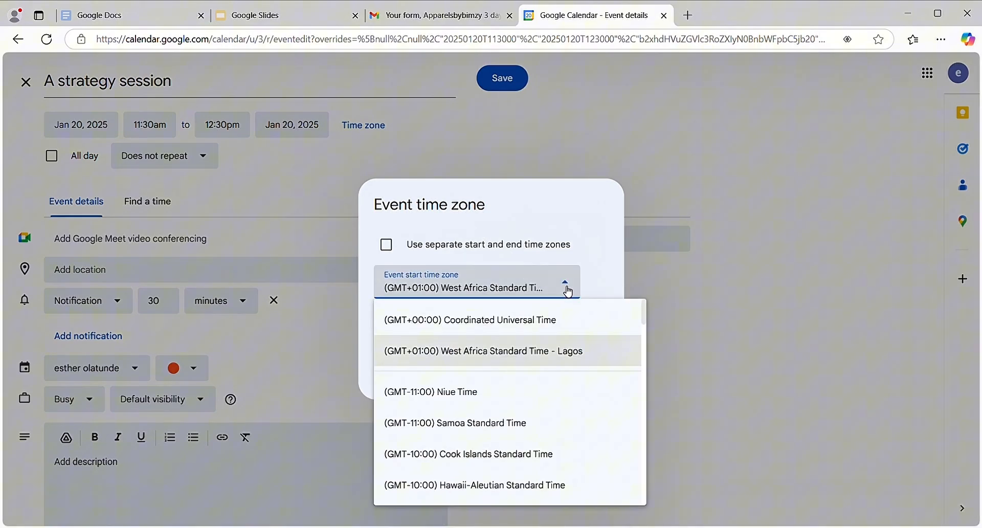
click(599, 362)
click(601, 370)
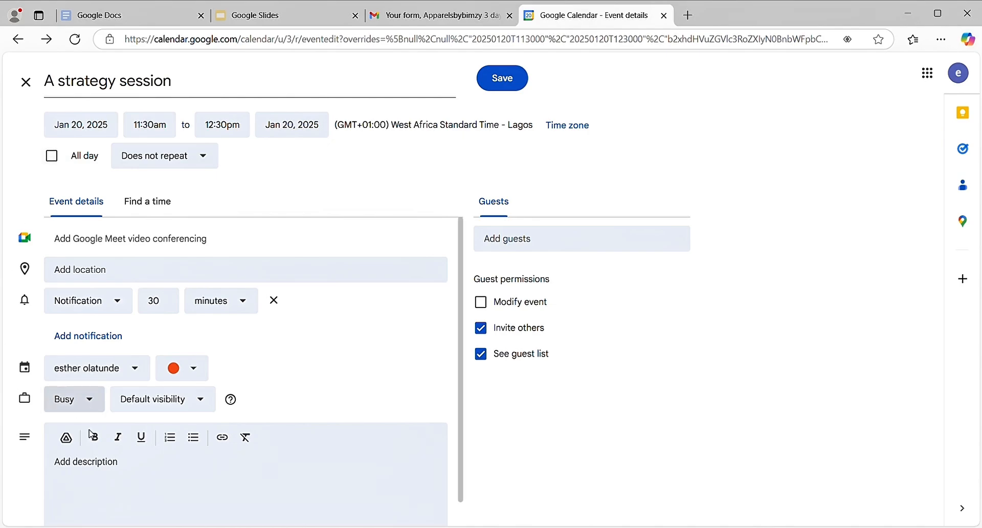
Step: Set the colour of the "A strategy session" event to light blue
click(91, 465)
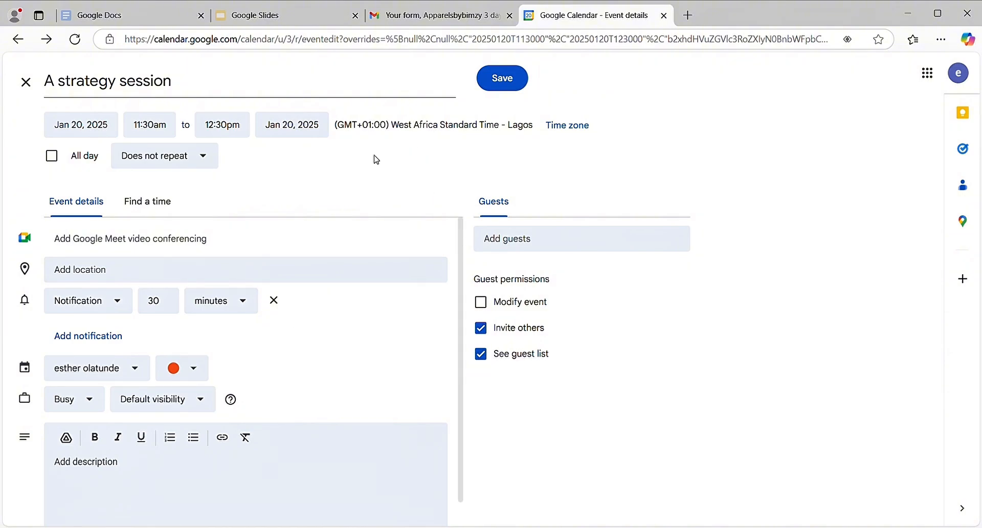
click(193, 382)
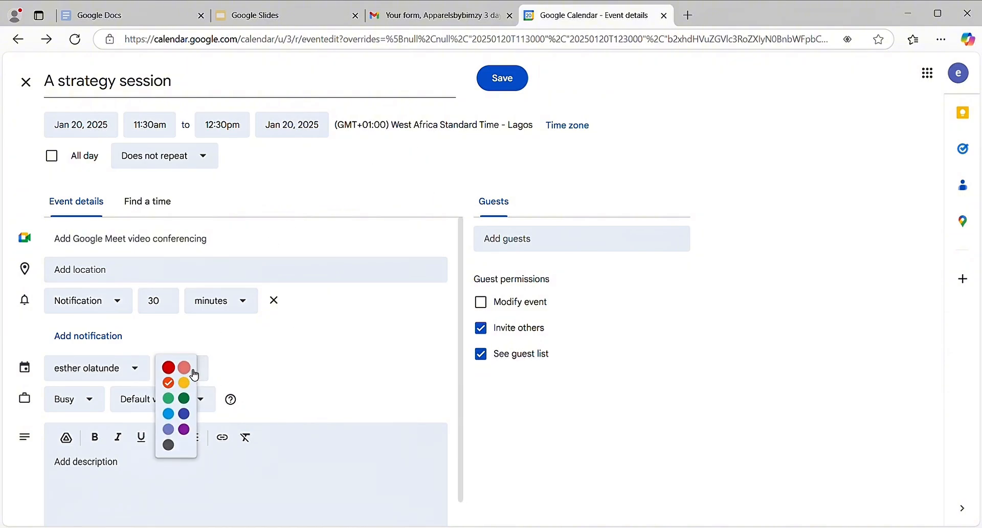
click(169, 413)
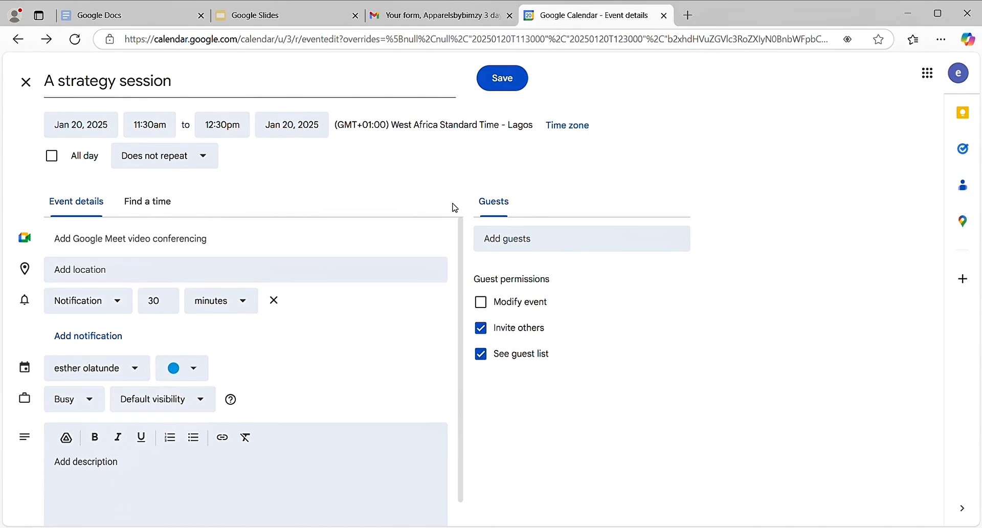
Step: Save the "A strategy session" event and discard the blank event opened on Tuesday, January 21
click(501, 86)
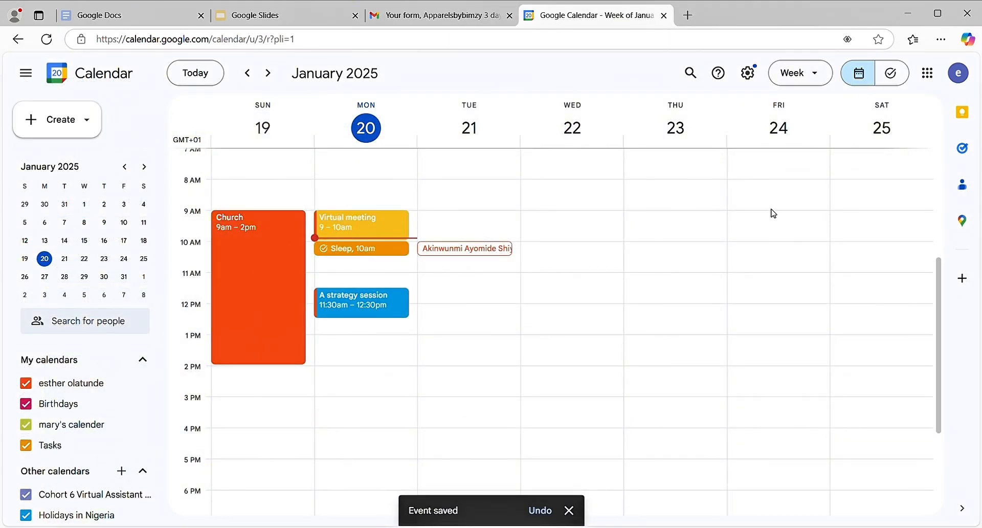
click(470, 220)
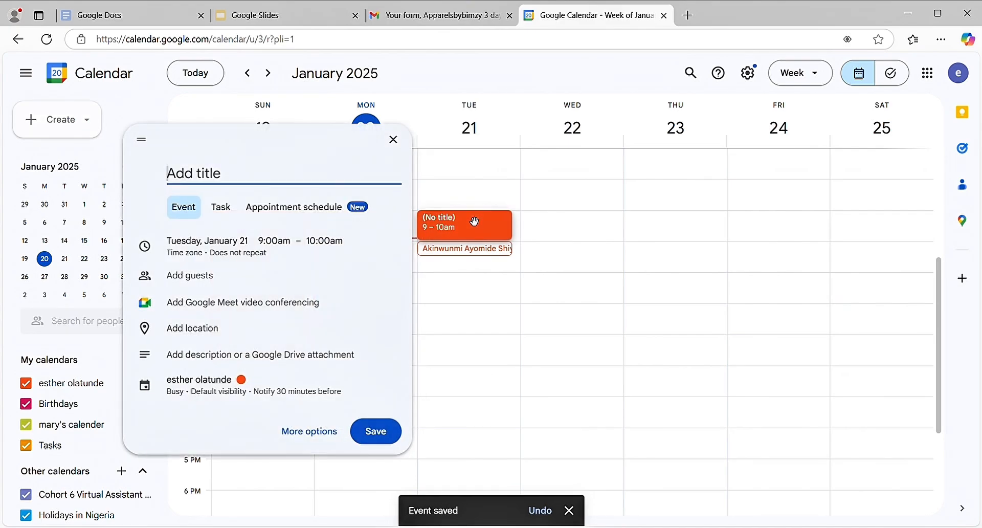
click(393, 140)
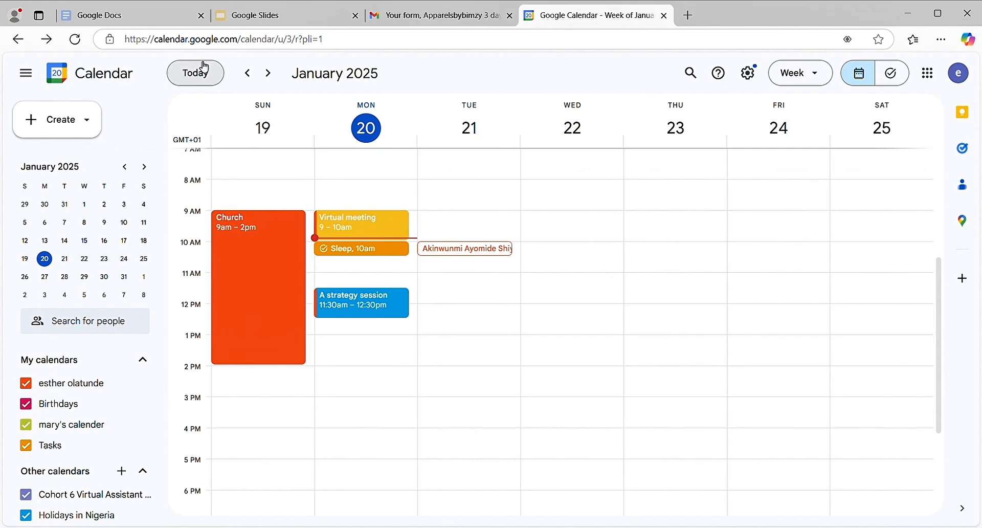
Step: Switch to day view and save a task titled "Go pick the kids" for January 20, 2025 at 1:00pm
click(818, 74)
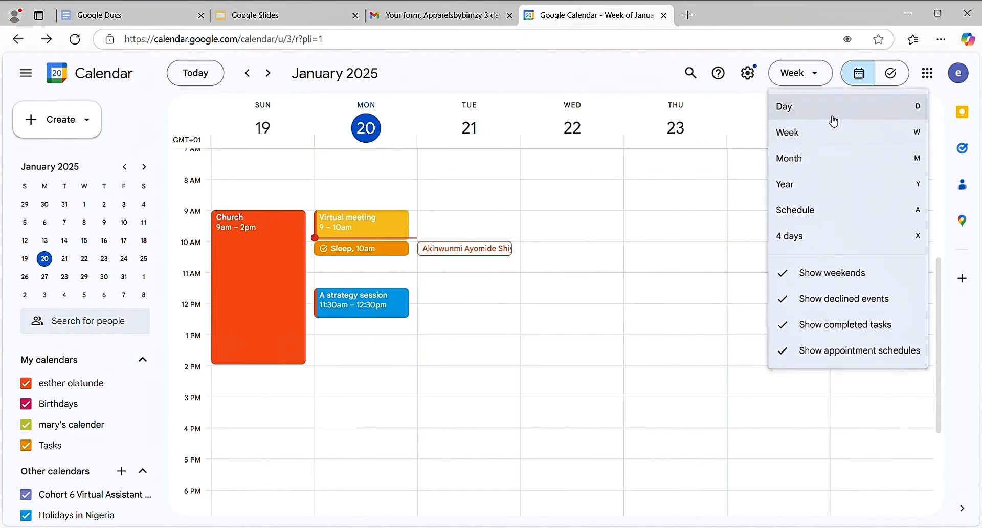
click(834, 121)
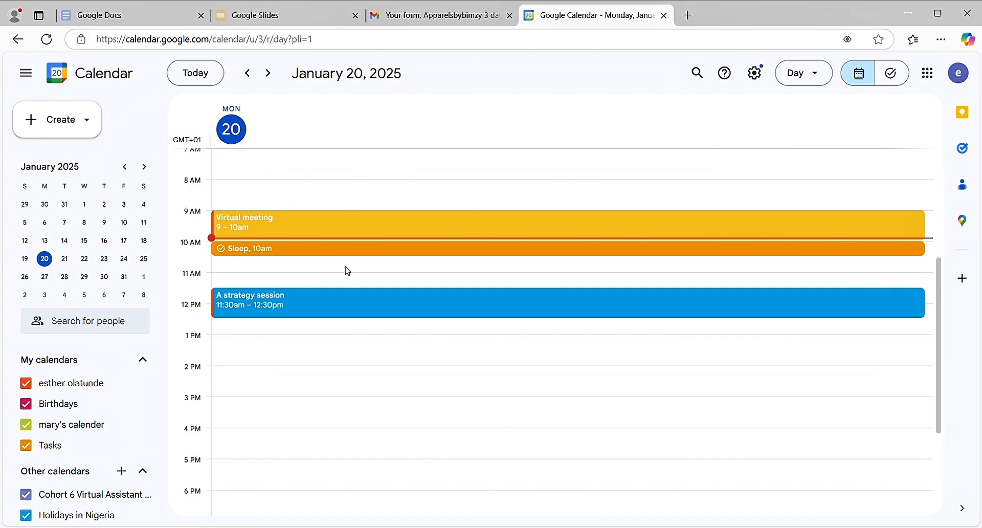
click(309, 347)
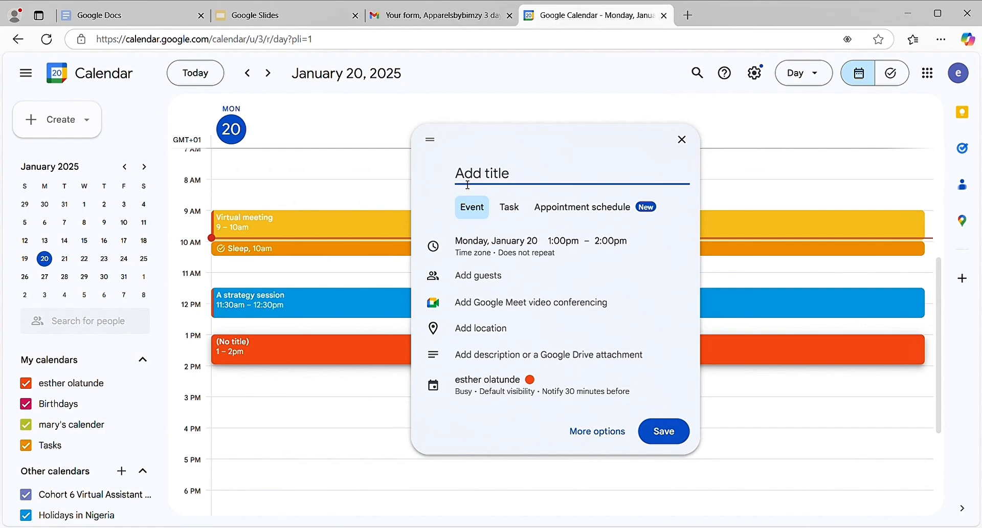
text(g)
key(BackSpace)
text(Go pick th )
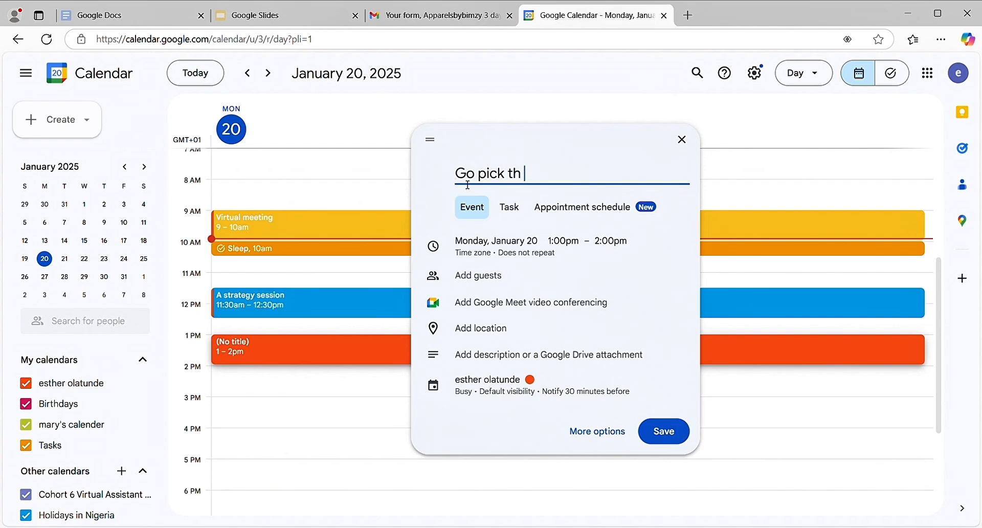
text(kids)
click(522, 176)
text(e)
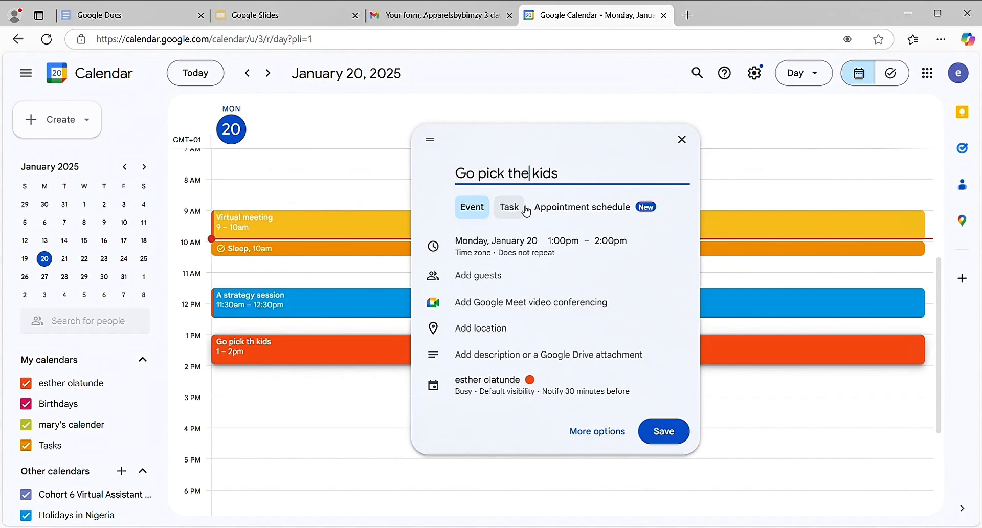
click(527, 211)
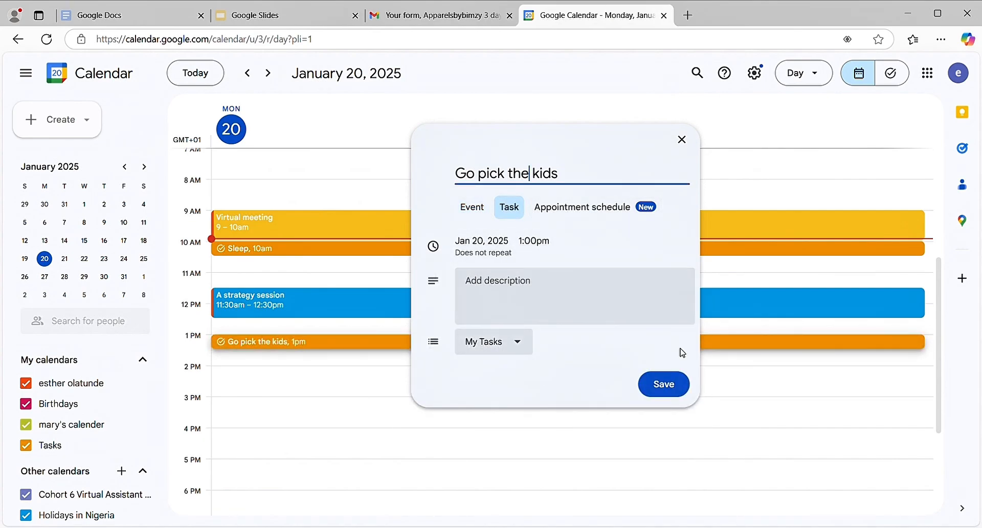
click(680, 384)
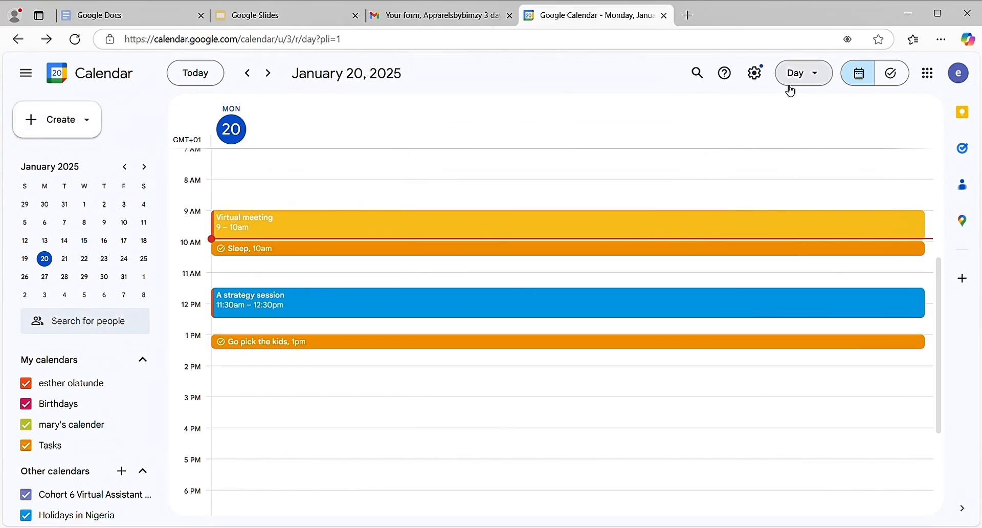
Step: Look through the calendar in month, day, week and year views, and return to the week view
click(818, 72)
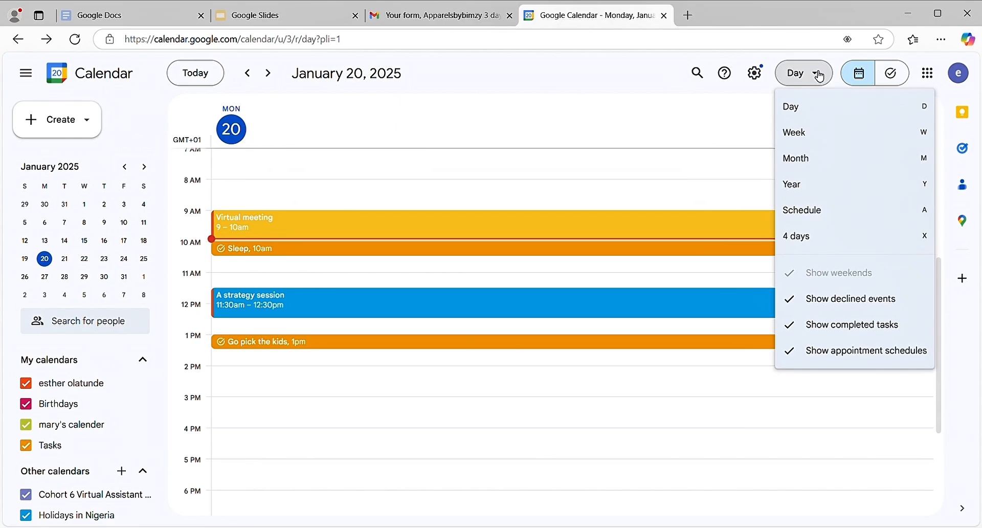
click(830, 162)
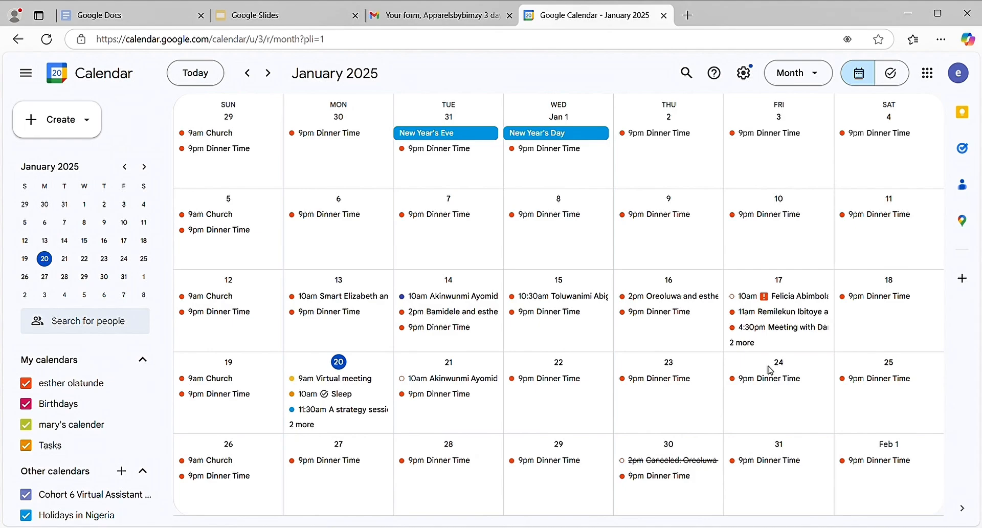
click(817, 74)
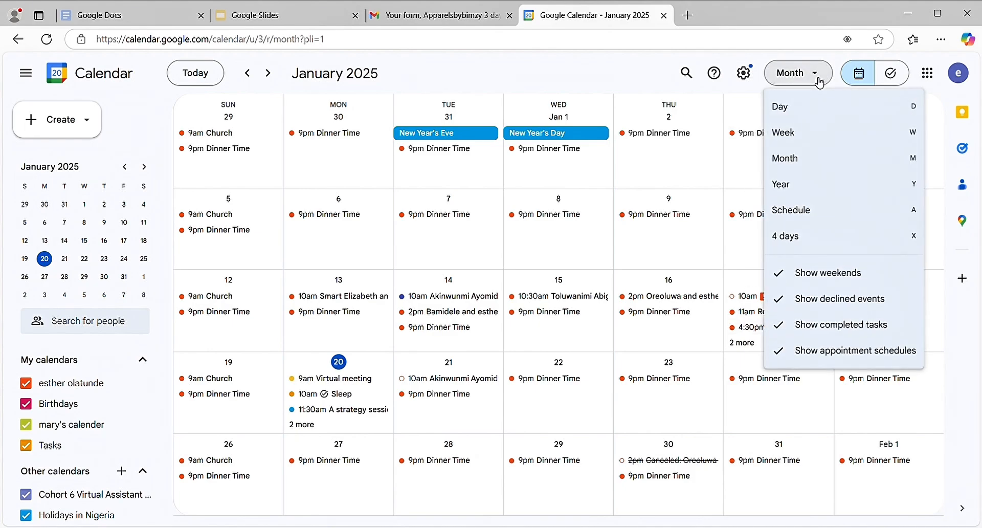
click(824, 108)
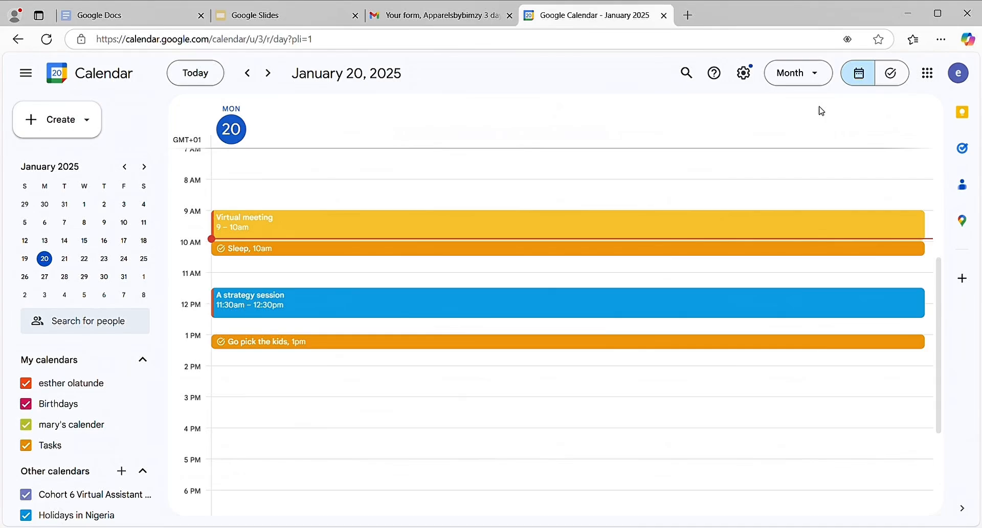
click(821, 69)
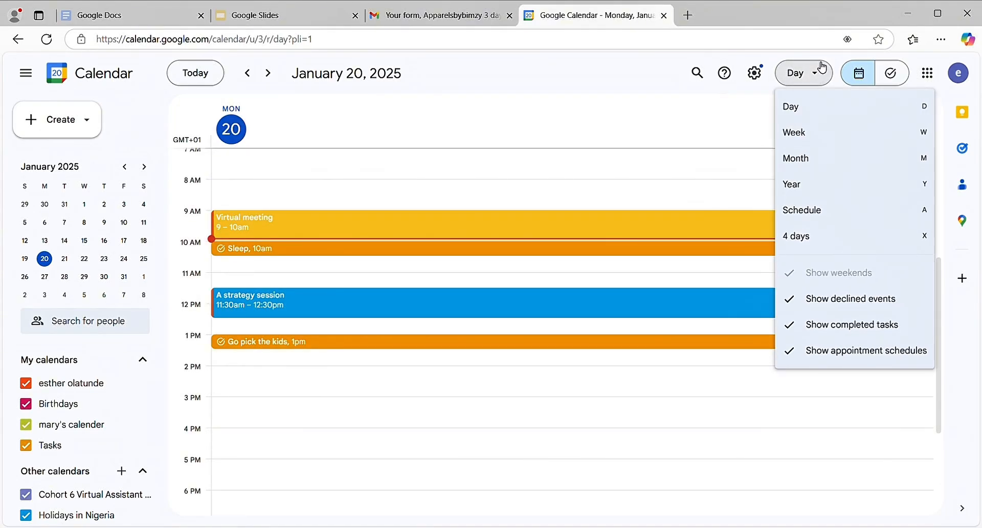
click(823, 138)
click(832, 76)
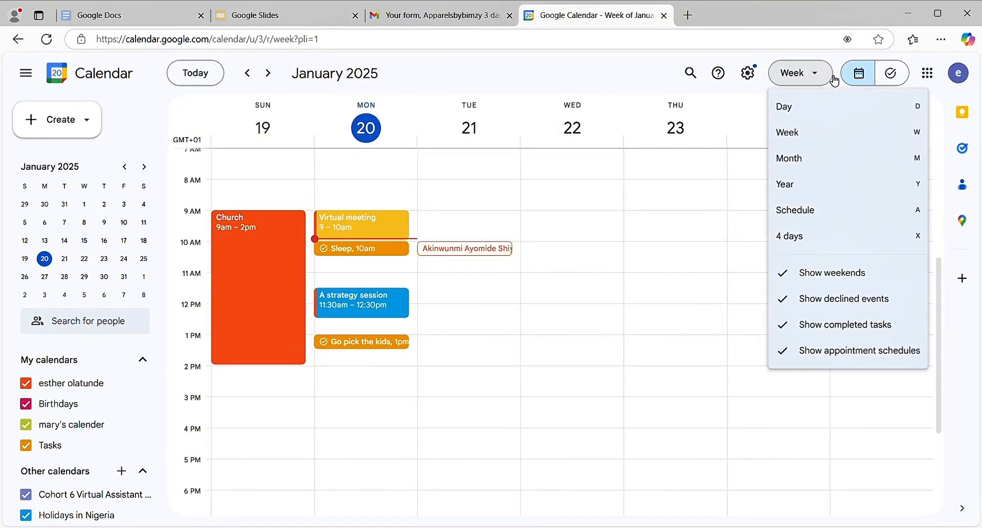
click(844, 163)
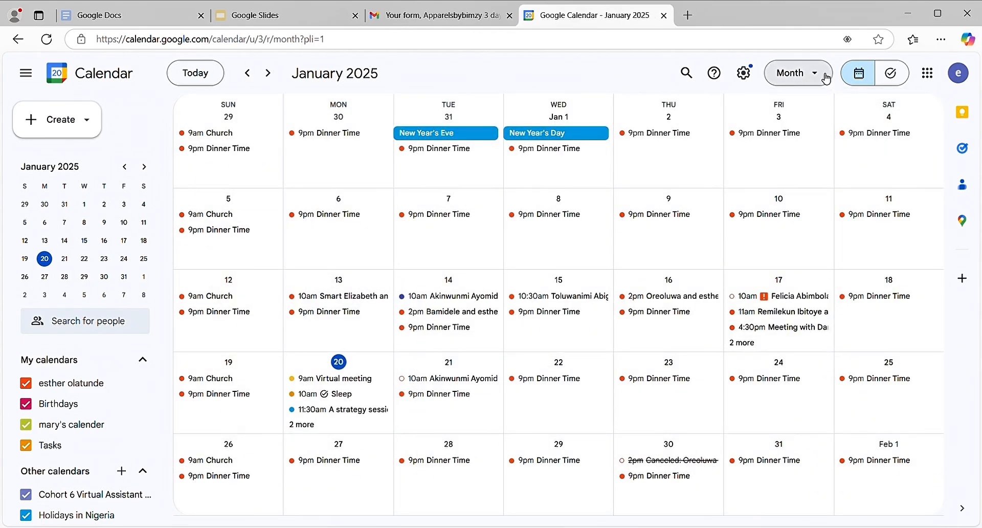
click(826, 76)
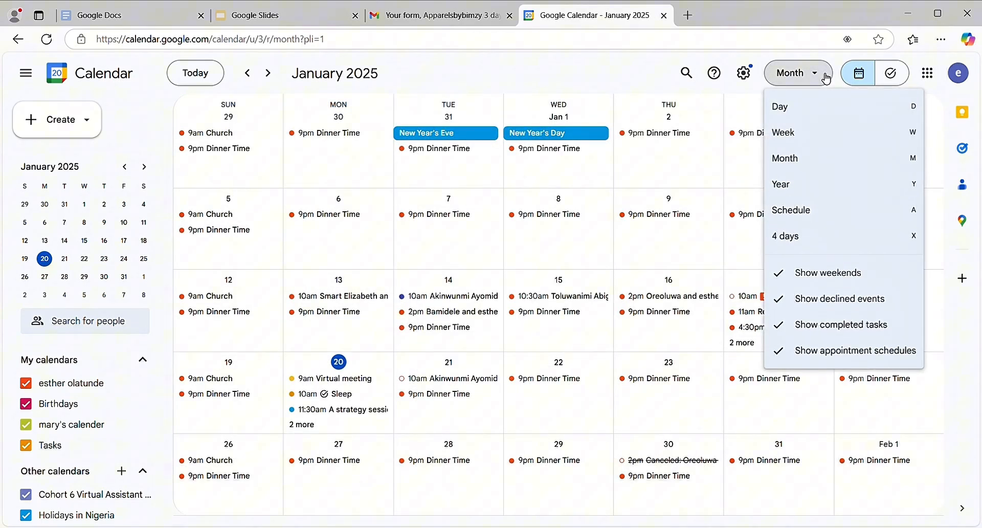
click(822, 190)
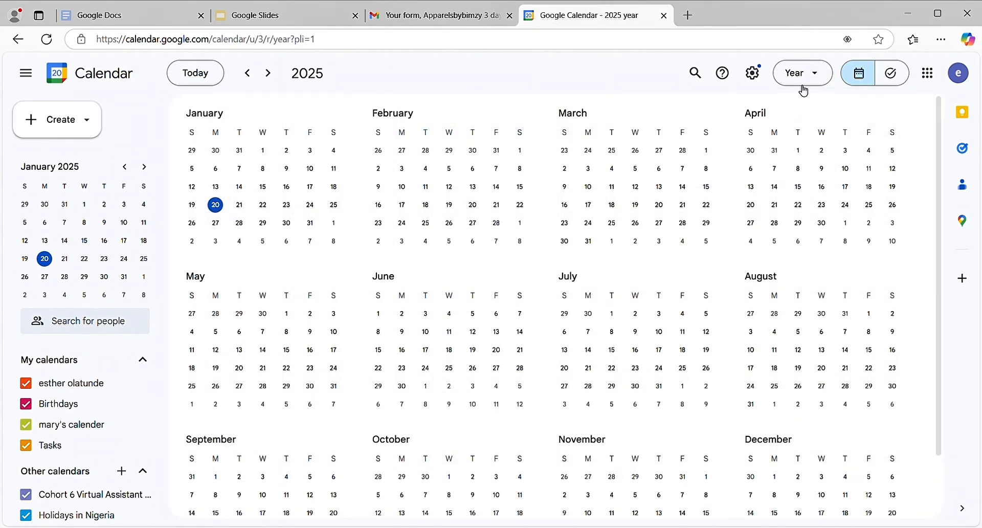
click(814, 77)
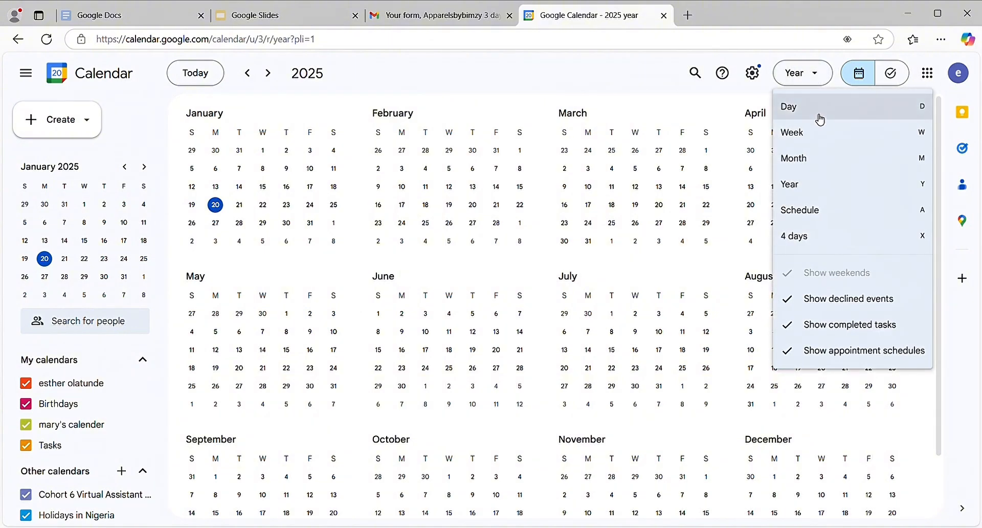
click(821, 133)
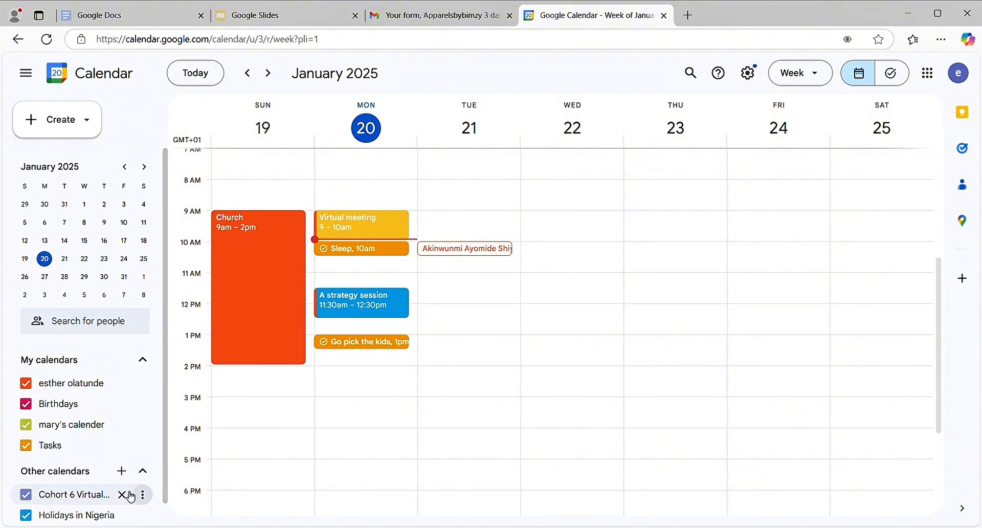
Step: Remove the Cohort 6 Virtual Assistant Calendar from the other calendars and collapse the list of own calendars
click(123, 495)
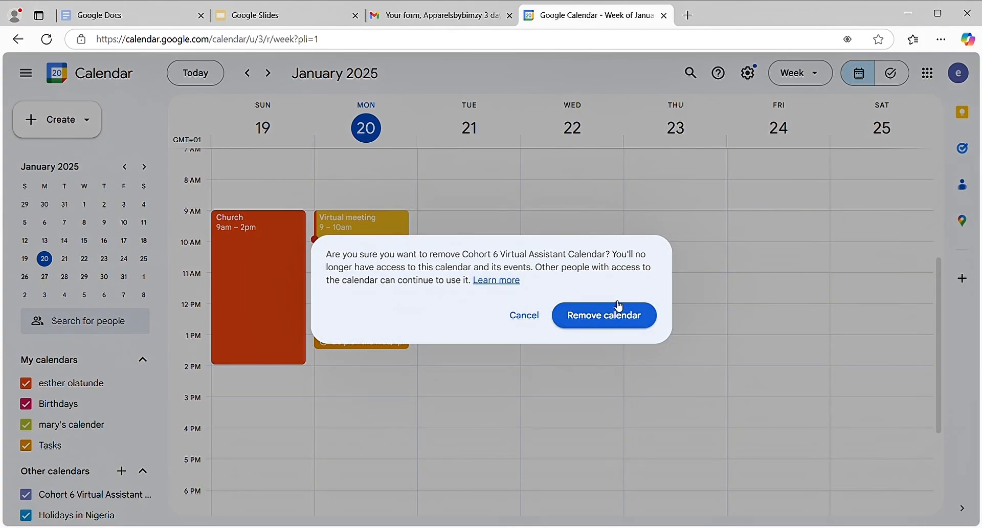
click(618, 322)
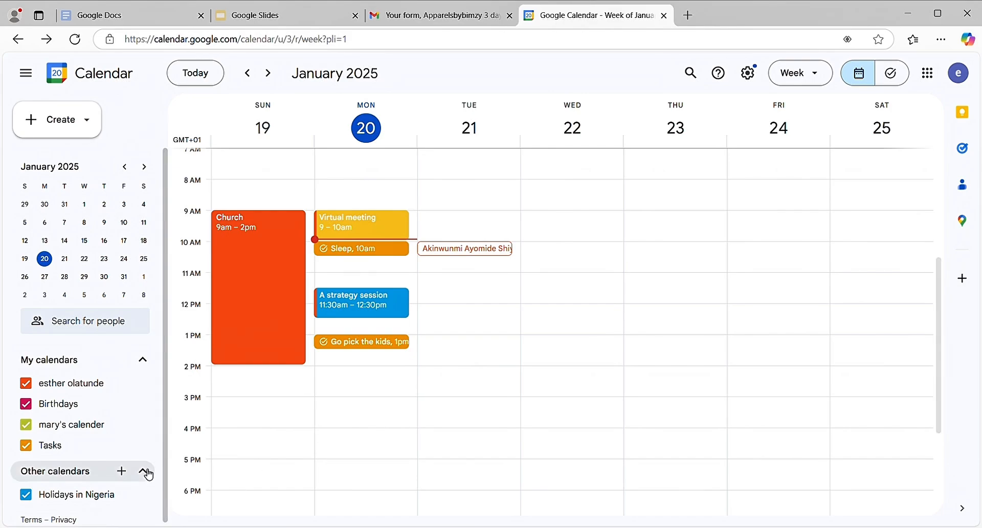
click(147, 365)
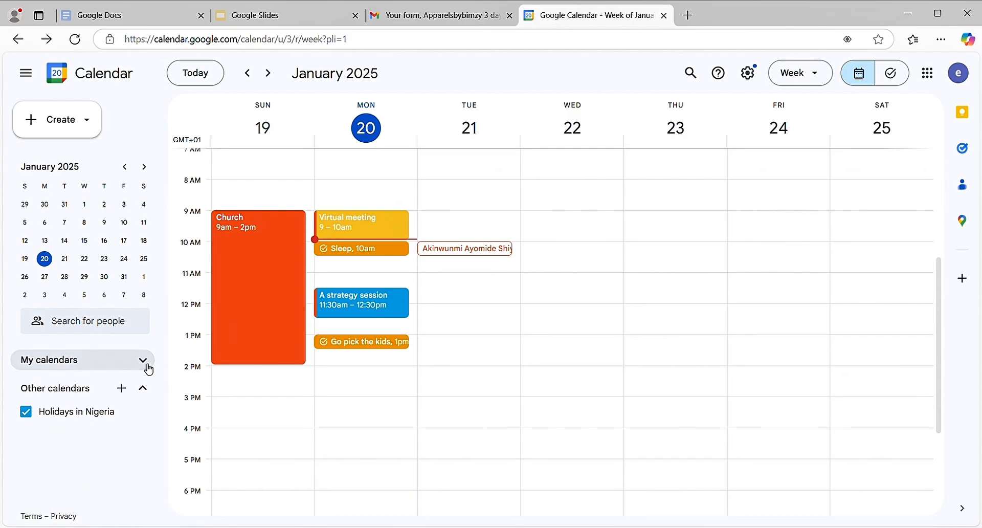
Step: Create a new calendar named "Personal Calender"
click(122, 390)
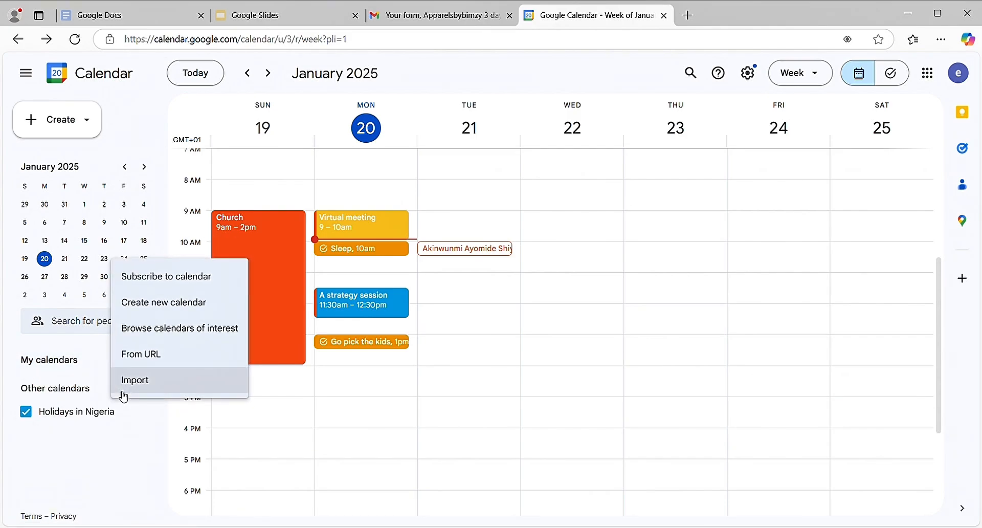
click(231, 300)
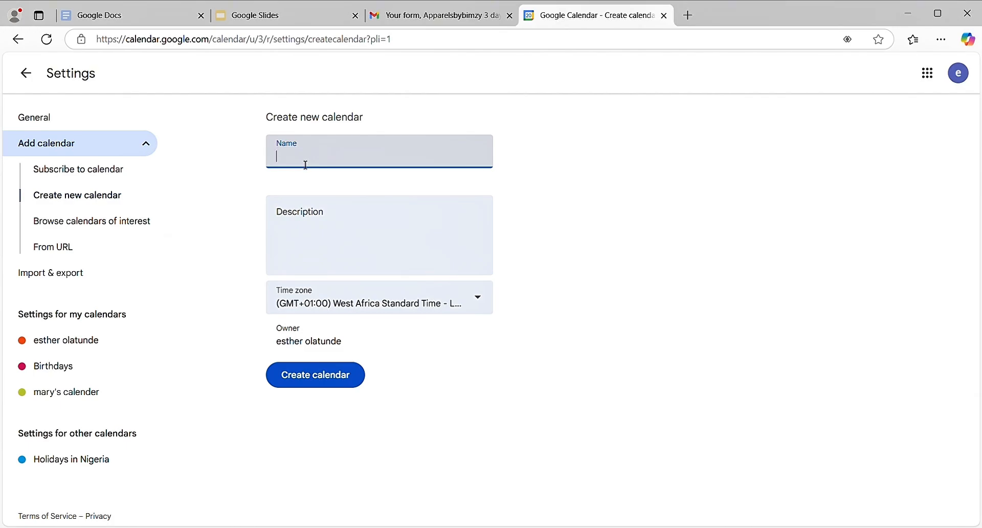
text(Per)
text(sonal Calender)
click(333, 381)
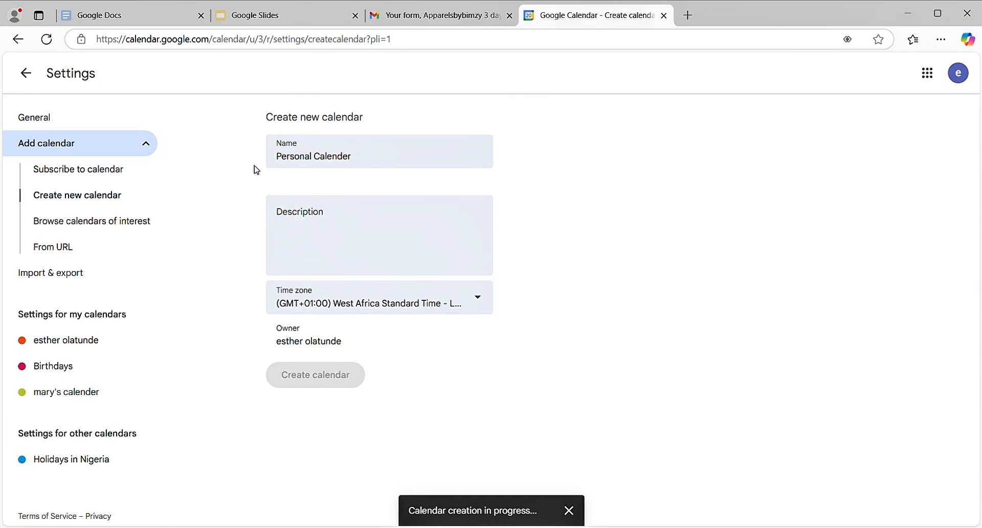
Step: View the general settings and the account owner's calendar settings, and return to the week view
click(153, 148)
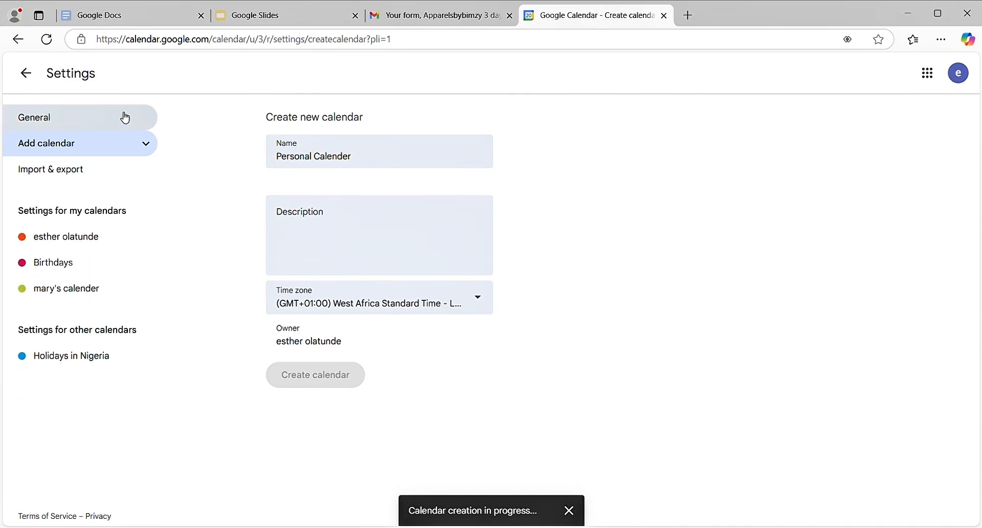
click(124, 117)
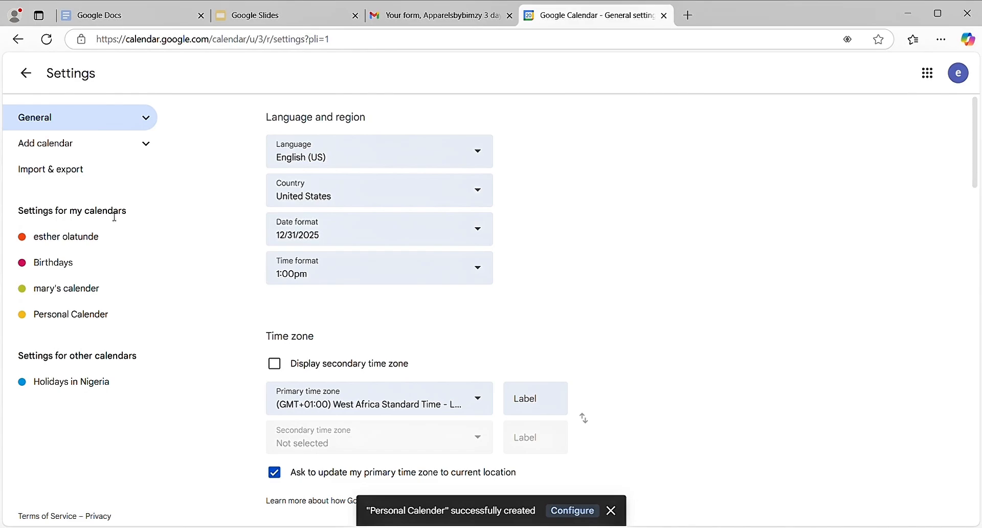
drag(109, 246, 428, 221)
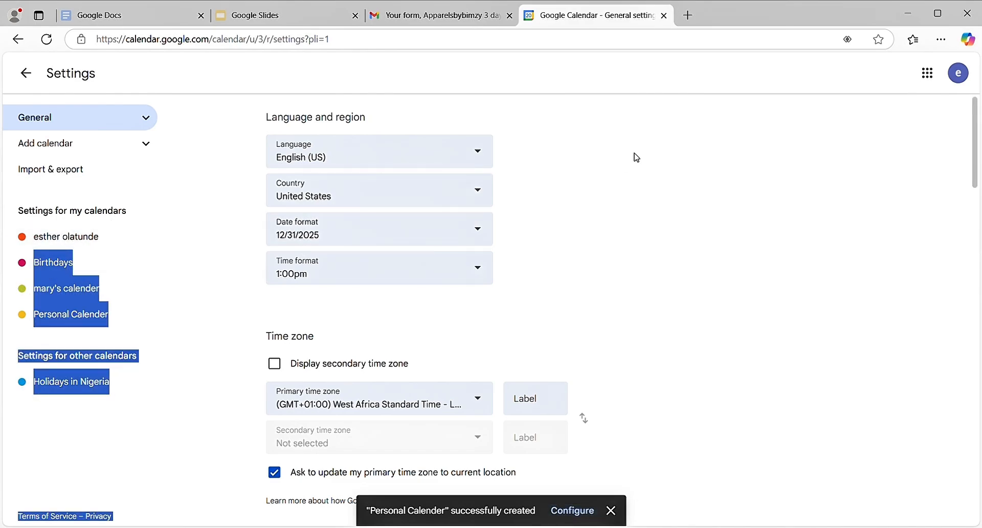
click(106, 243)
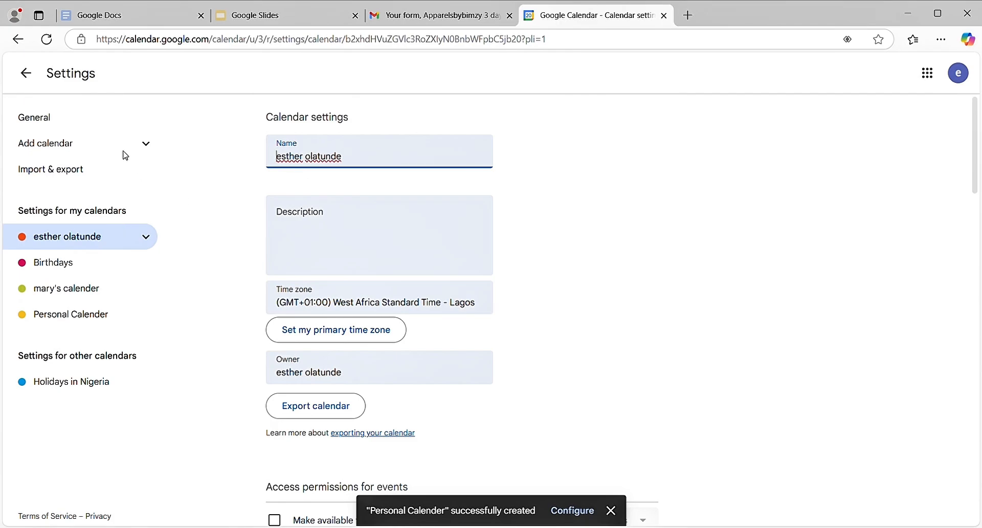
click(28, 81)
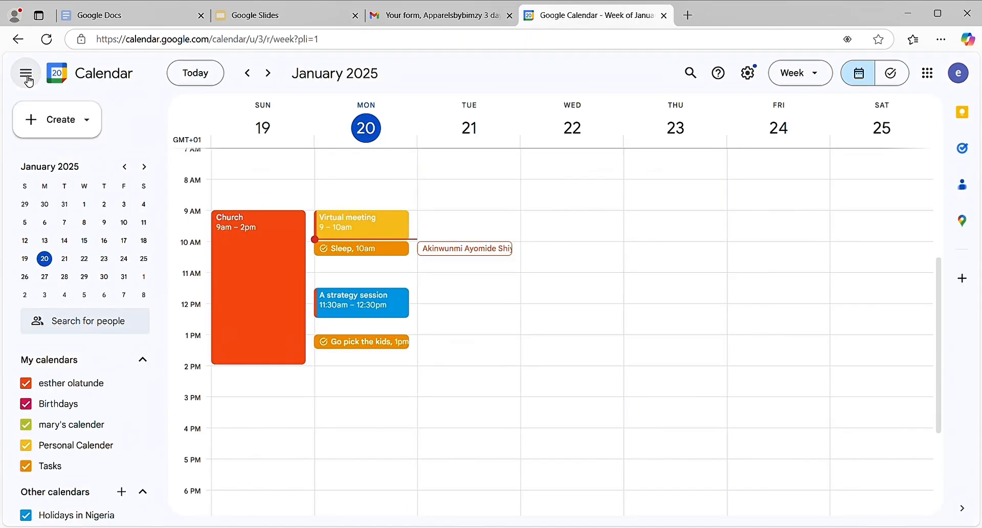